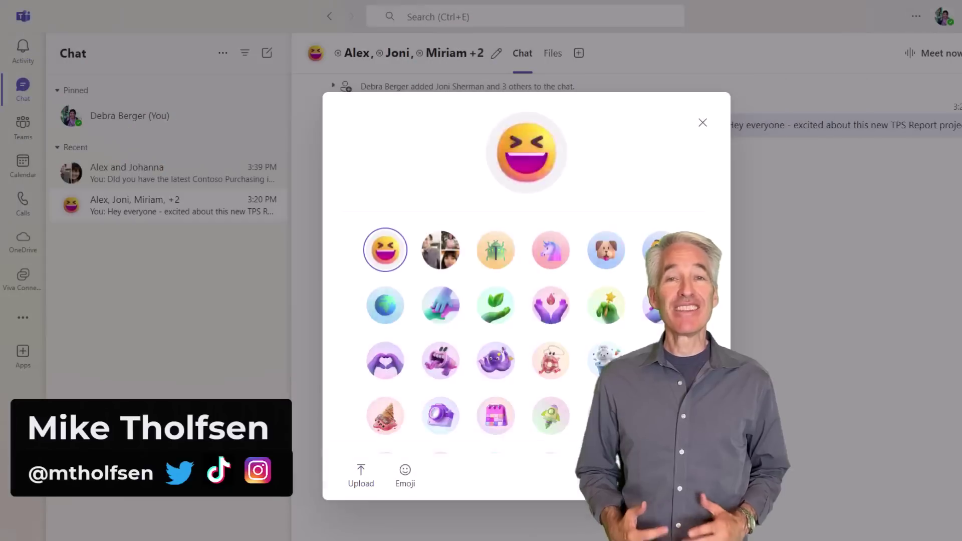
{"action": "left_click", "coordinate": [385, 250]}
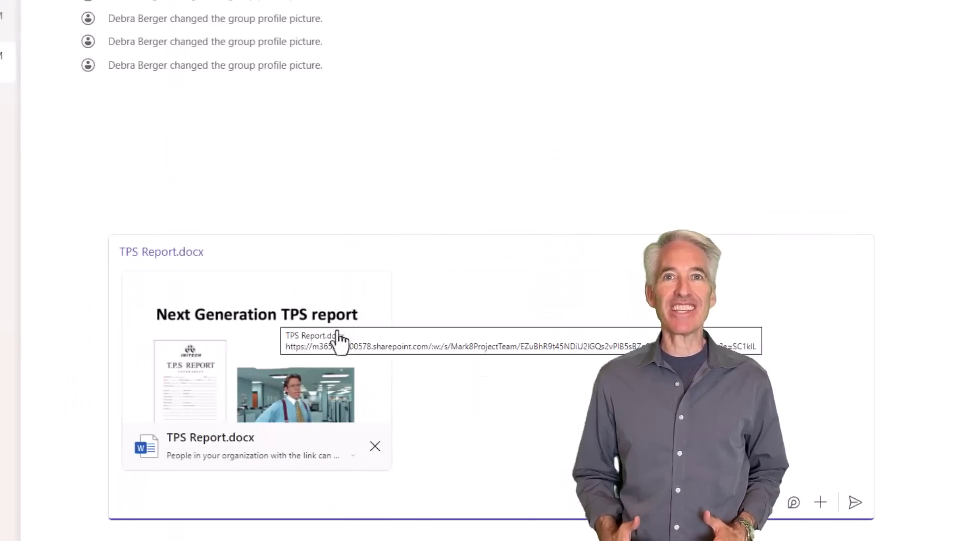
{"action": "left_click", "coordinate": [306, 456]}
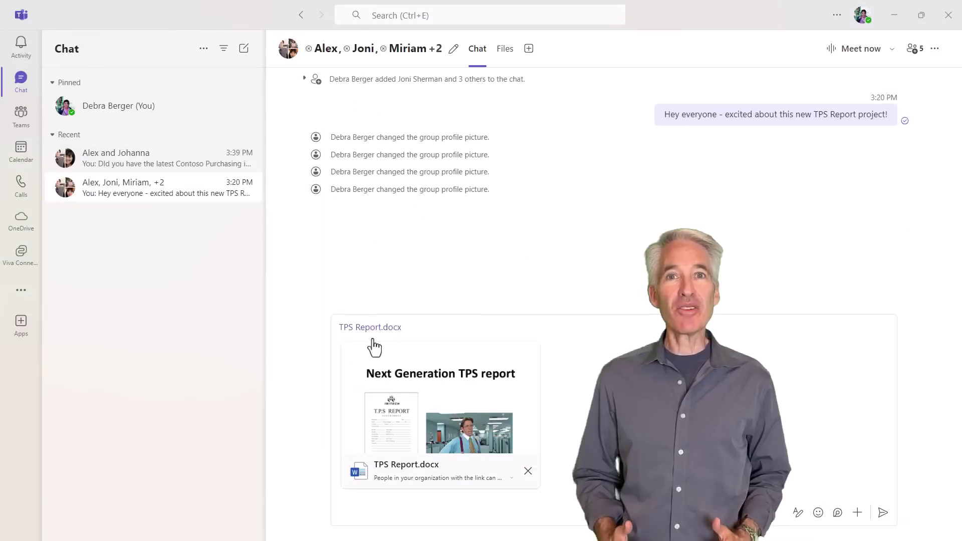
{"action": "key", "text": "Return"}
{"action": "left_click", "coordinate": [150, 188]}
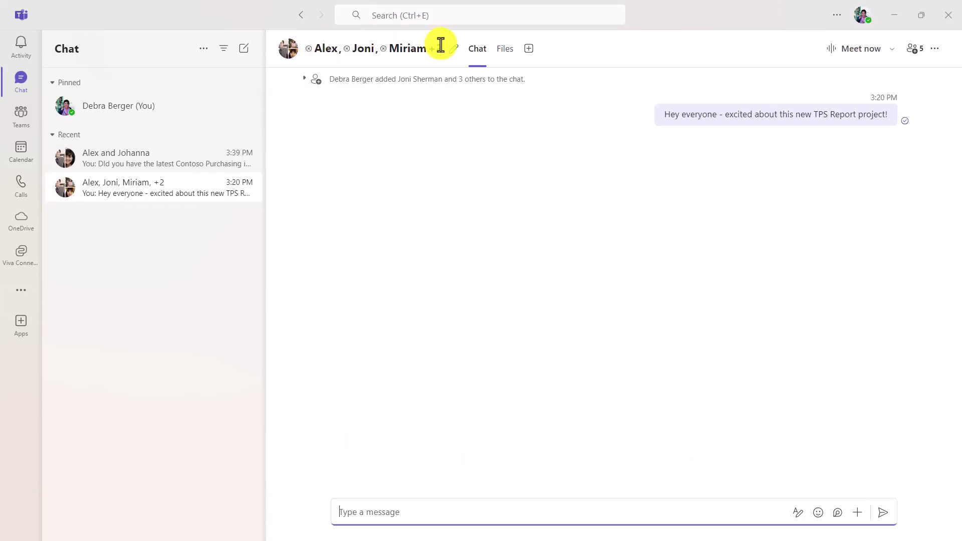
- Change the group chat's profile picture to the unicorn illustration and save it
{"action": "mouse_move", "coordinate": [658, 110]}
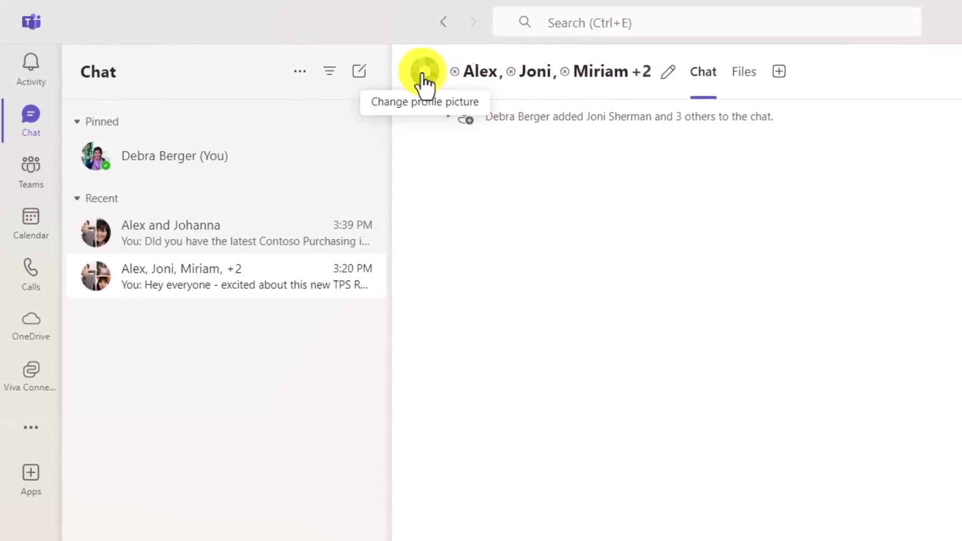
{"action": "left_click", "coordinate": [430, 80]}
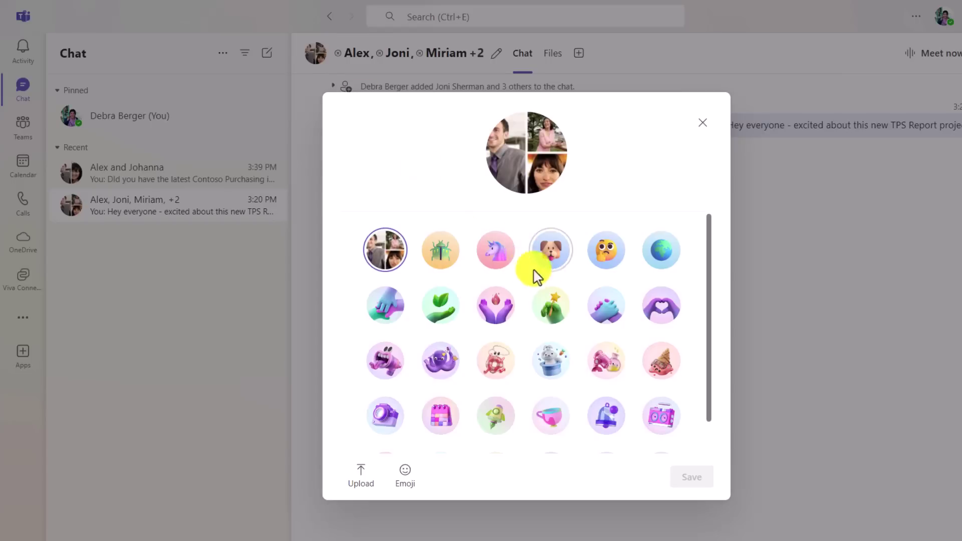
{"action": "left_click", "coordinate": [501, 264]}
{"action": "left_click", "coordinate": [694, 479]}
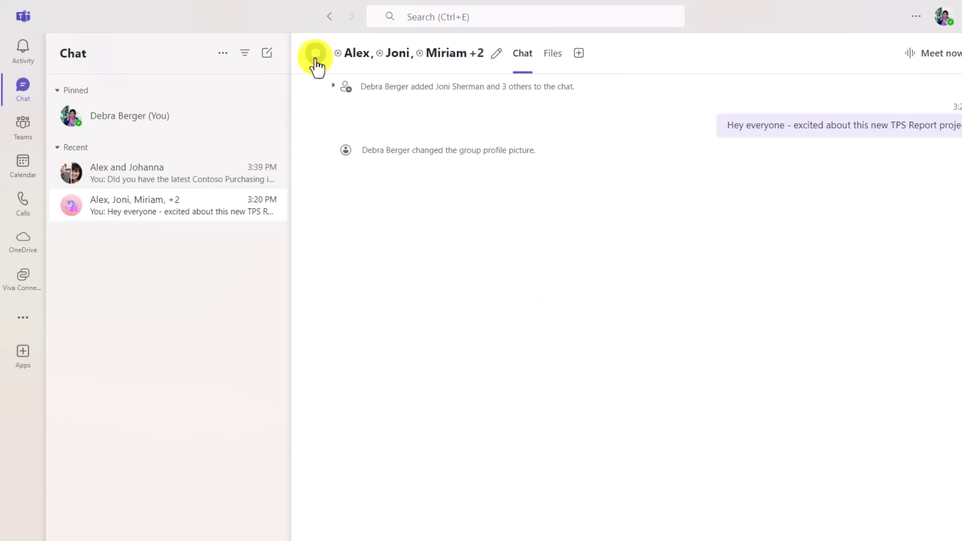
- Replace the group chat's profile picture with the laughing, squinting smiley emoji and save it
{"action": "left_click", "coordinate": [316, 56]}
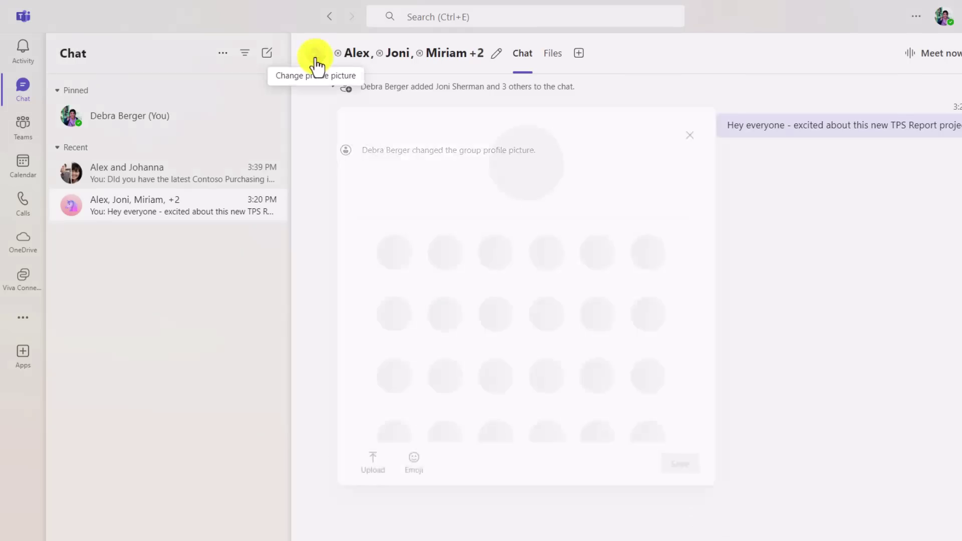
{"action": "scroll", "coordinate": [554, 316], "scroll_direction": "down", "scroll_amount": 5}
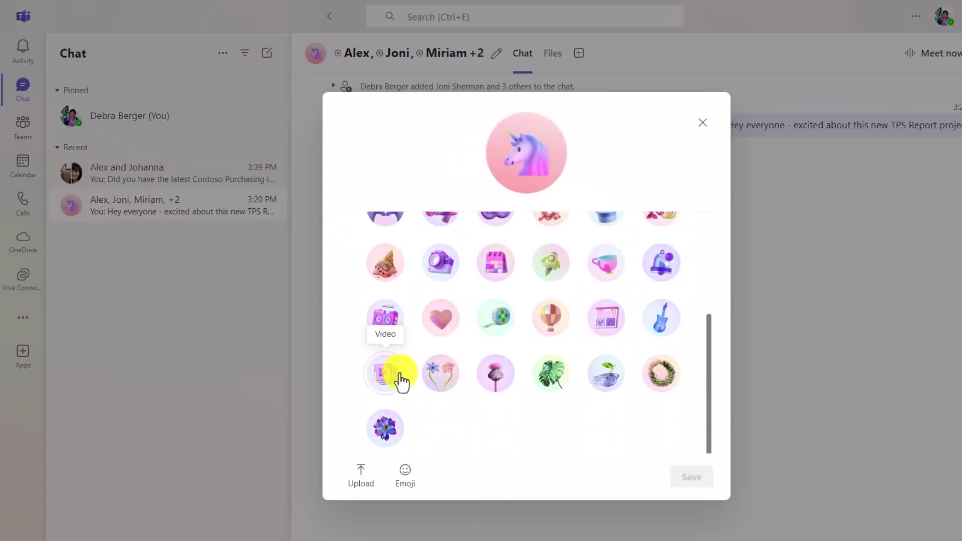
{"action": "left_click", "coordinate": [423, 467]}
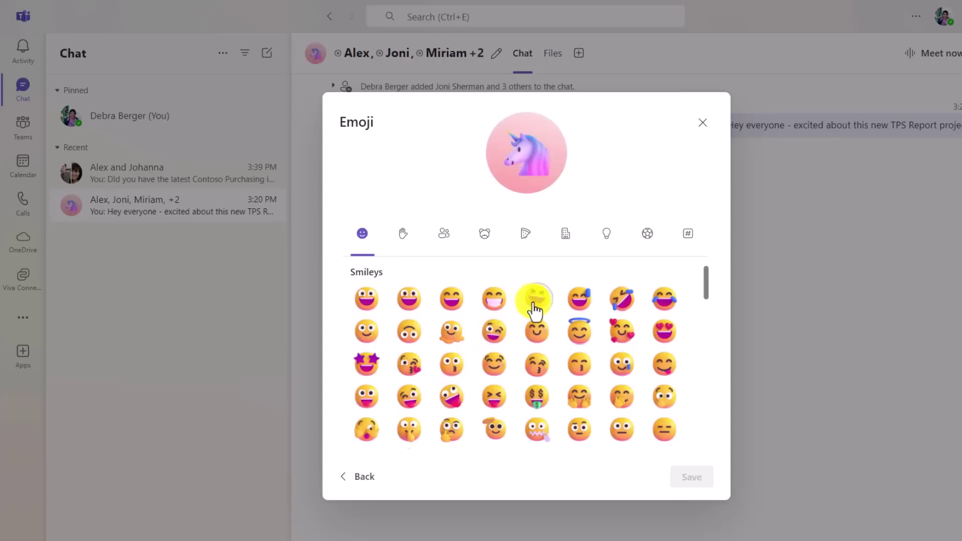
{"action": "left_click", "coordinate": [535, 301]}
{"action": "left_click", "coordinate": [686, 477]}
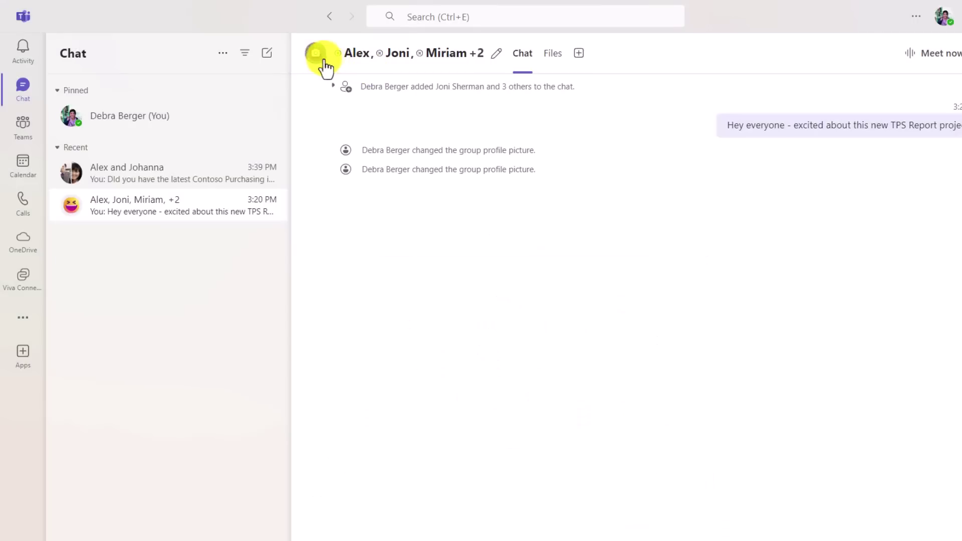
- Upload the Reflect image from the Custom Emoji folder as the group chat's profile picture and save it
{"action": "left_click", "coordinate": [317, 64]}
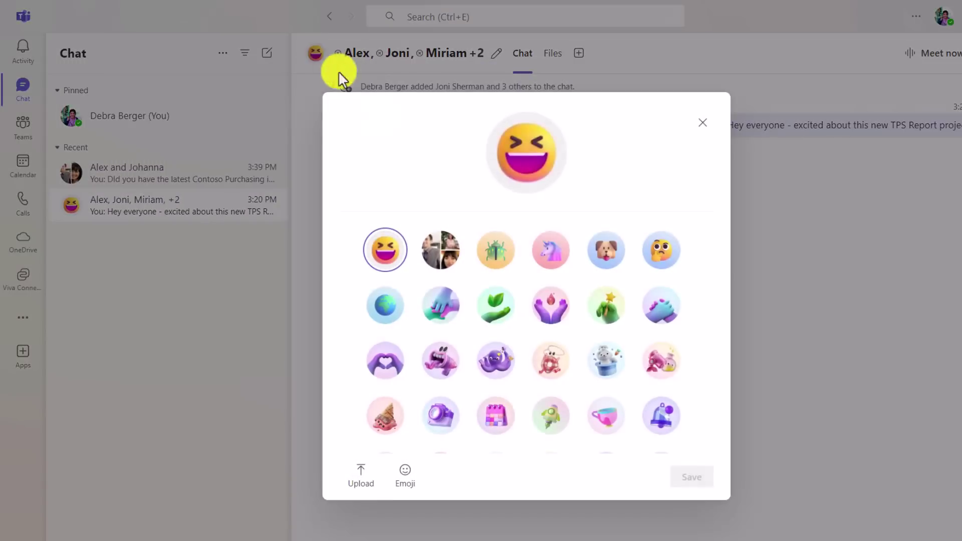
{"action": "left_click", "coordinate": [363, 480]}
{"action": "left_click", "coordinate": [166, 101]}
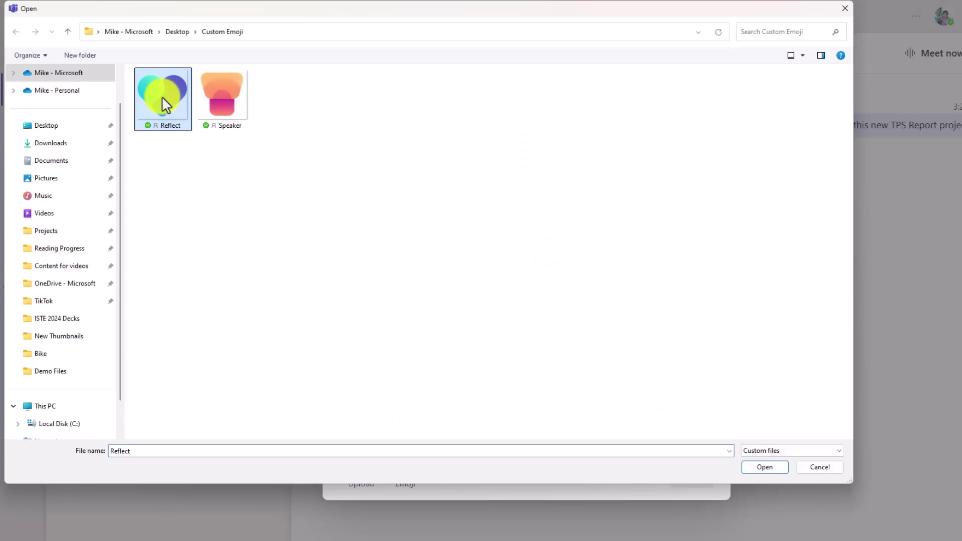
{"action": "left_click", "coordinate": [762, 469]}
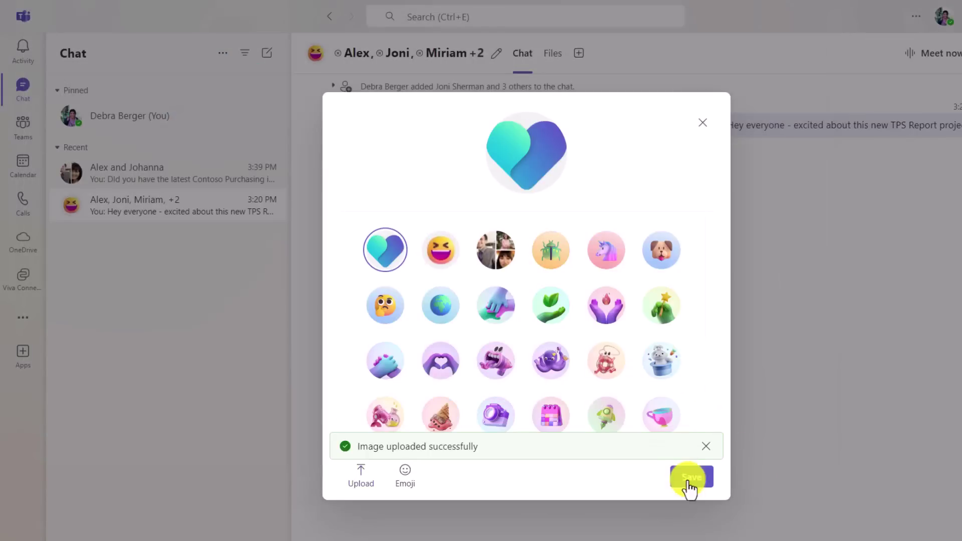
{"action": "left_click", "coordinate": [685, 481]}
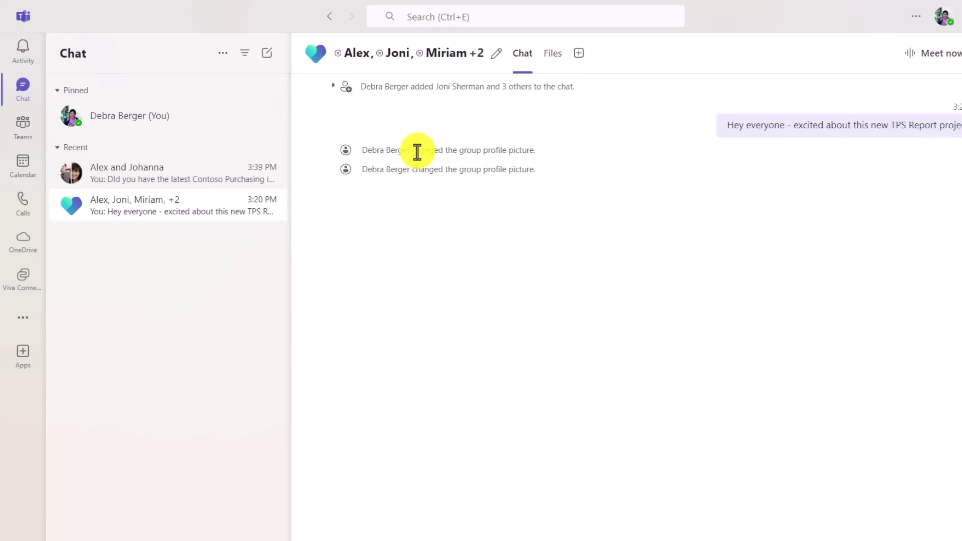
- Set the group chat's profile picture back to the collage of member photos and save it
{"action": "left_click", "coordinate": [316, 52]}
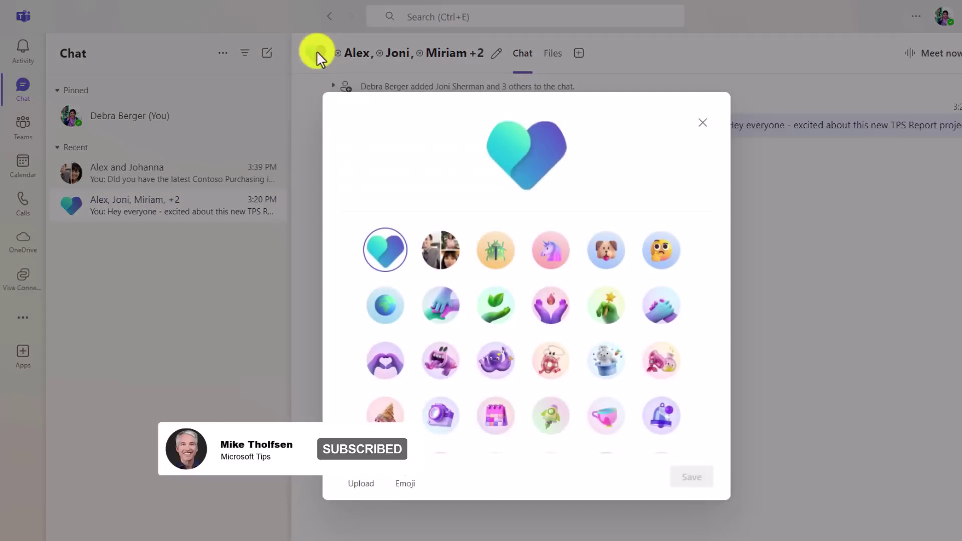
{"action": "left_click", "coordinate": [440, 251]}
{"action": "left_click", "coordinate": [691, 477]}
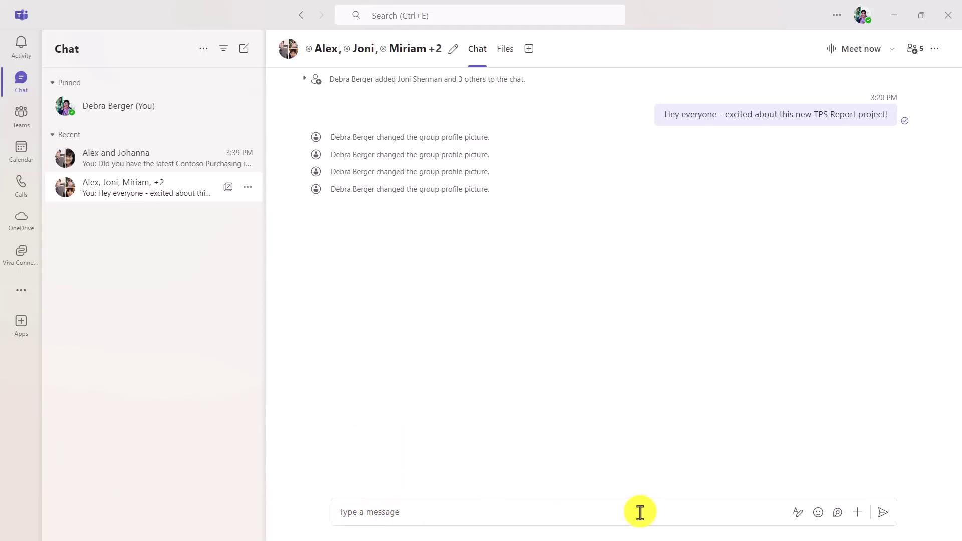
- Copy the sharing link of TPS Report.docx from the Go to Market Plan channel's files in Mark 8 Project Team
{"action": "left_click", "coordinate": [358, 513]}
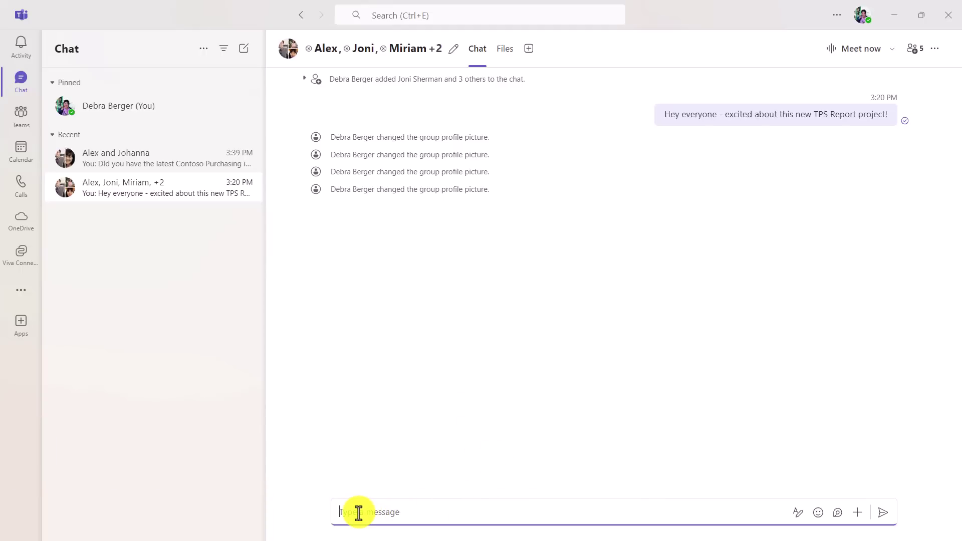
{"action": "left_click", "coordinate": [21, 116]}
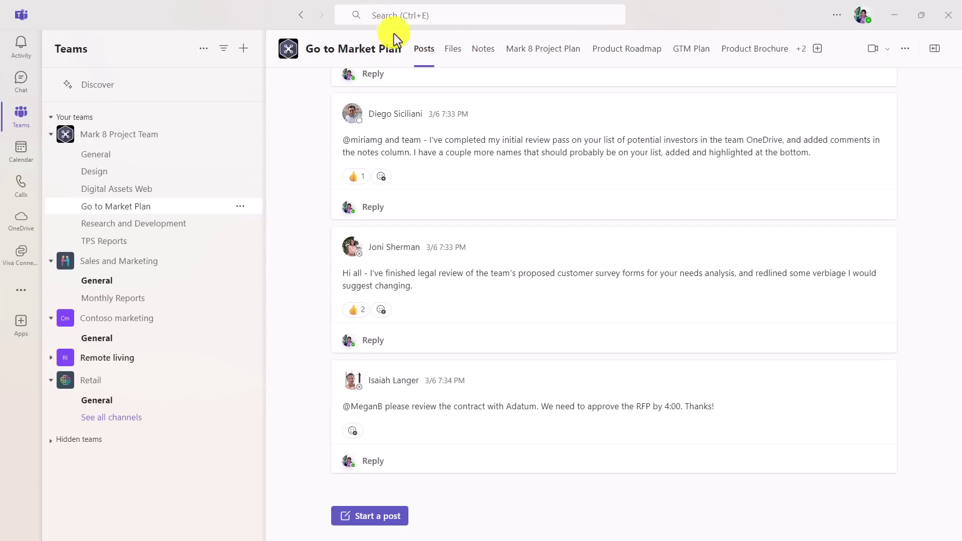
{"action": "left_click", "coordinate": [454, 50]}
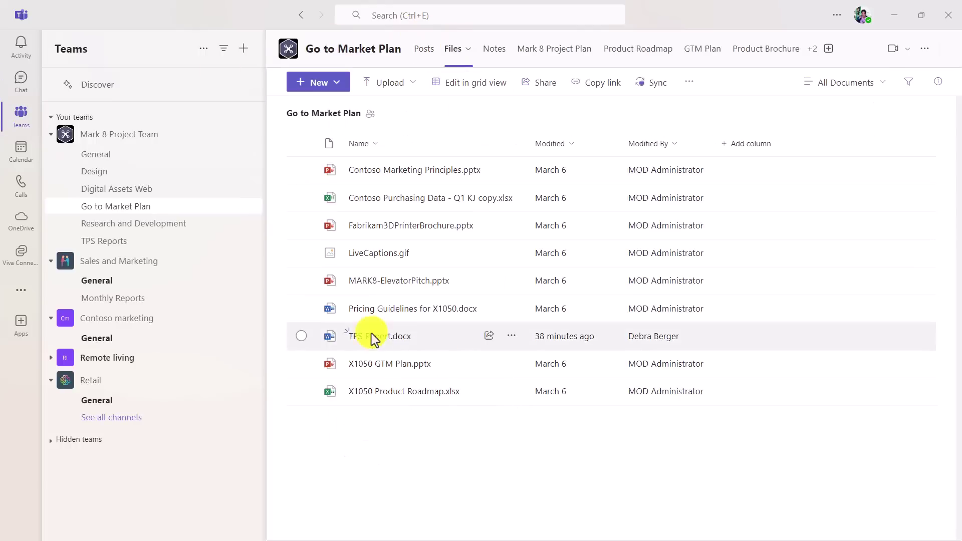
{"action": "left_click", "coordinate": [301, 335]}
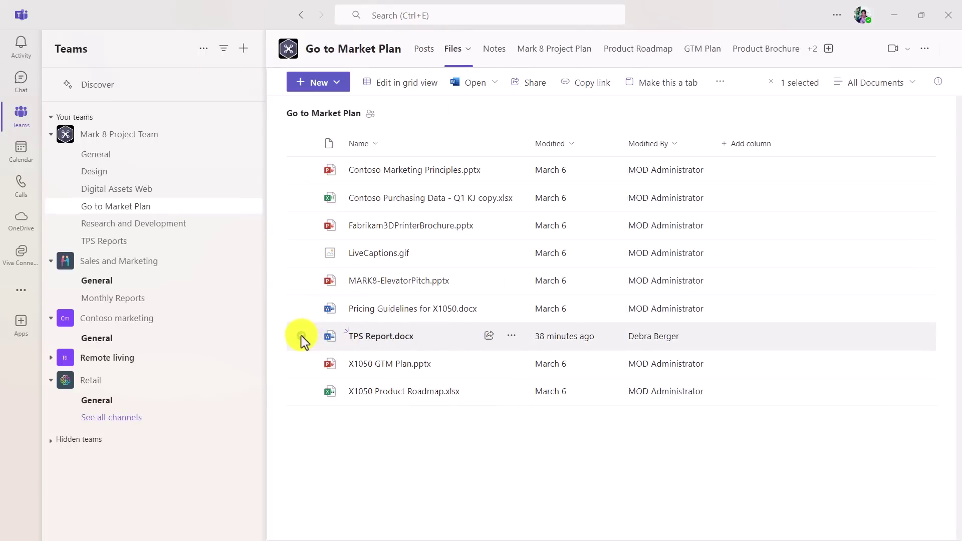
{"action": "left_click", "coordinate": [535, 86]}
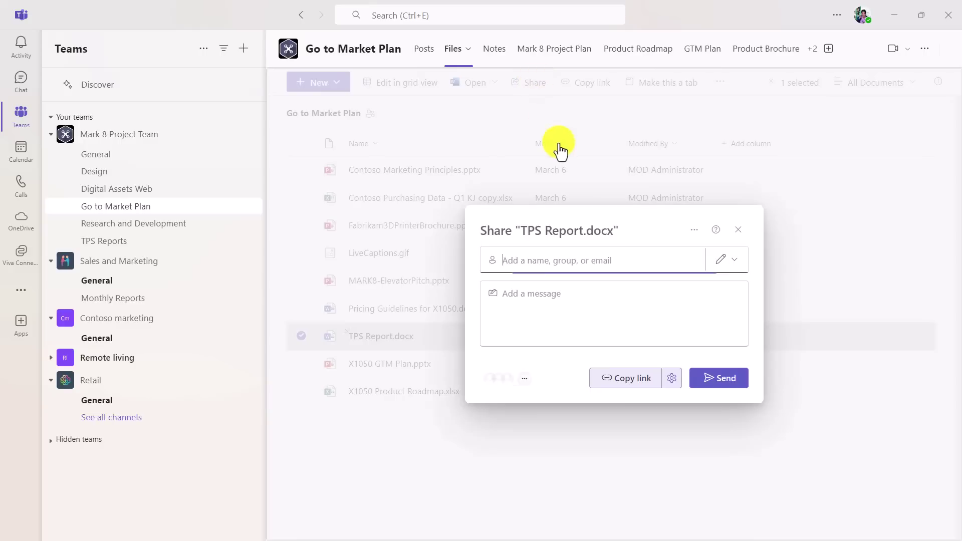
{"action": "left_click", "coordinate": [624, 379]}
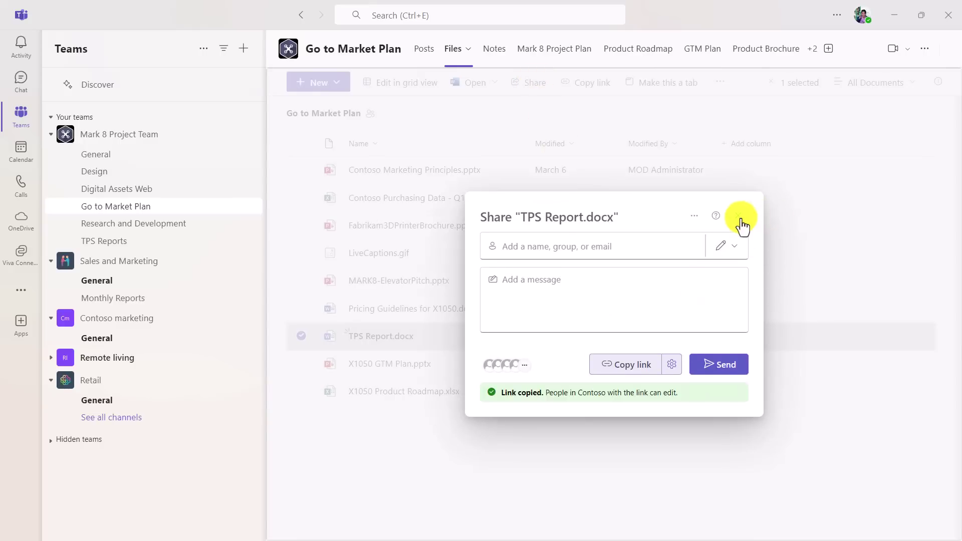
{"action": "left_click", "coordinate": [740, 217]}
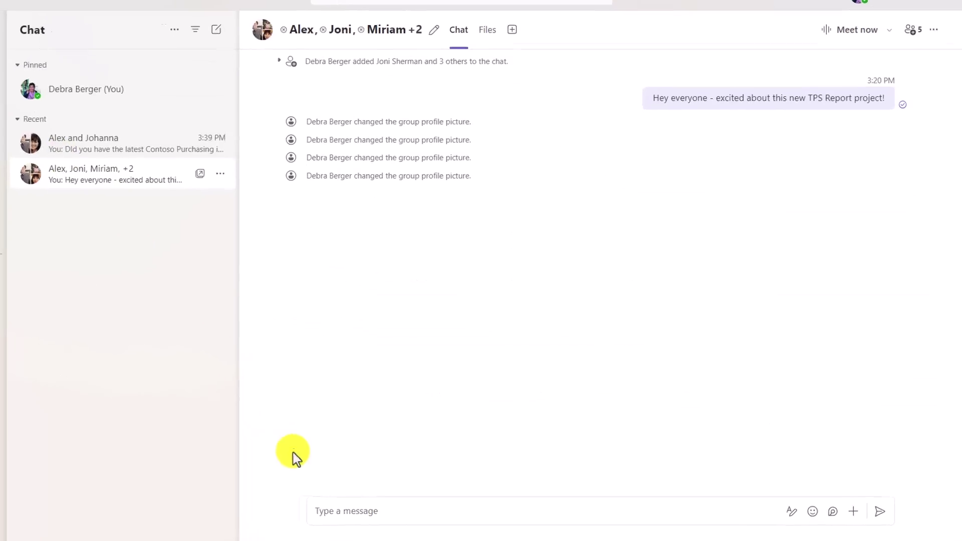
- Paste the TPS Report.docx link into the group chat and send it after reviewing its link settings without changes
{"action": "left_click", "coordinate": [333, 511]}
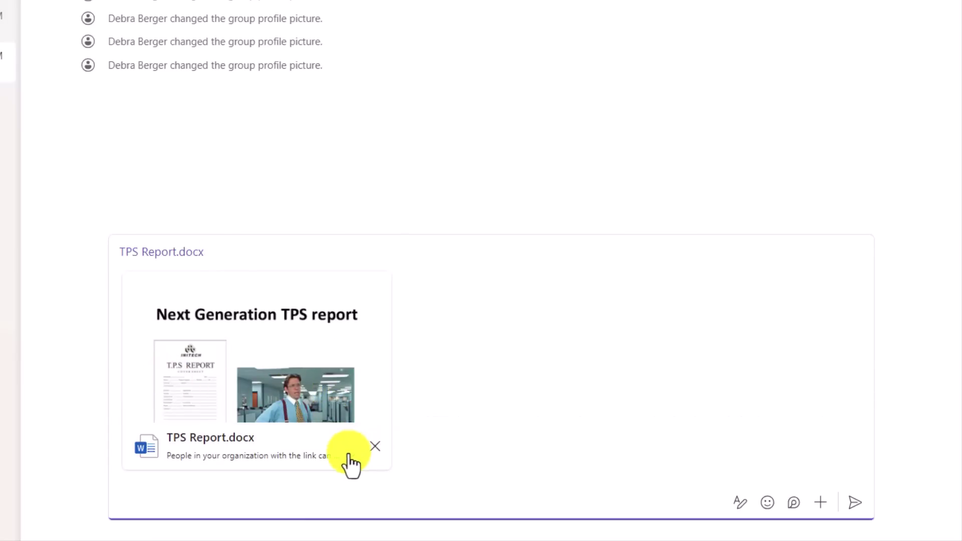
{"action": "left_click", "coordinate": [353, 466]}
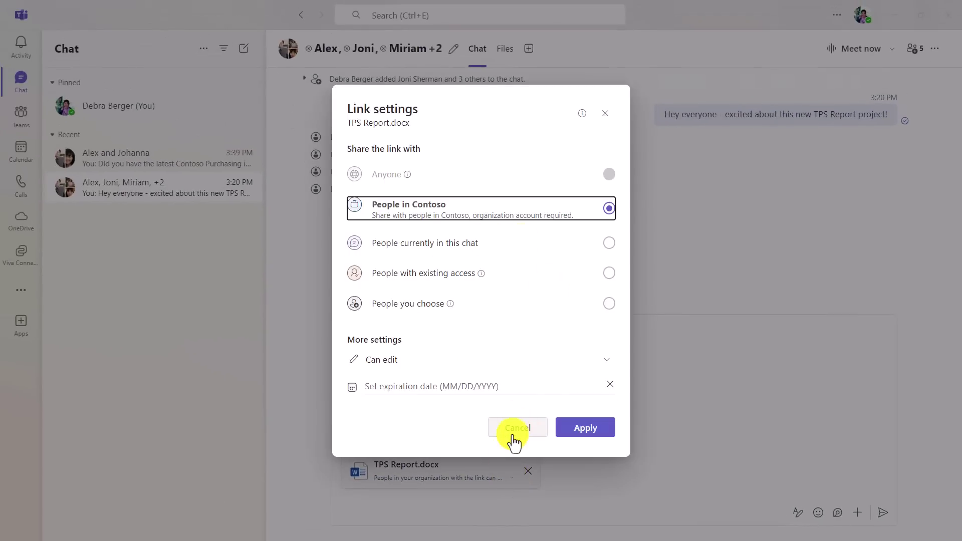
{"action": "left_click", "coordinate": [513, 437]}
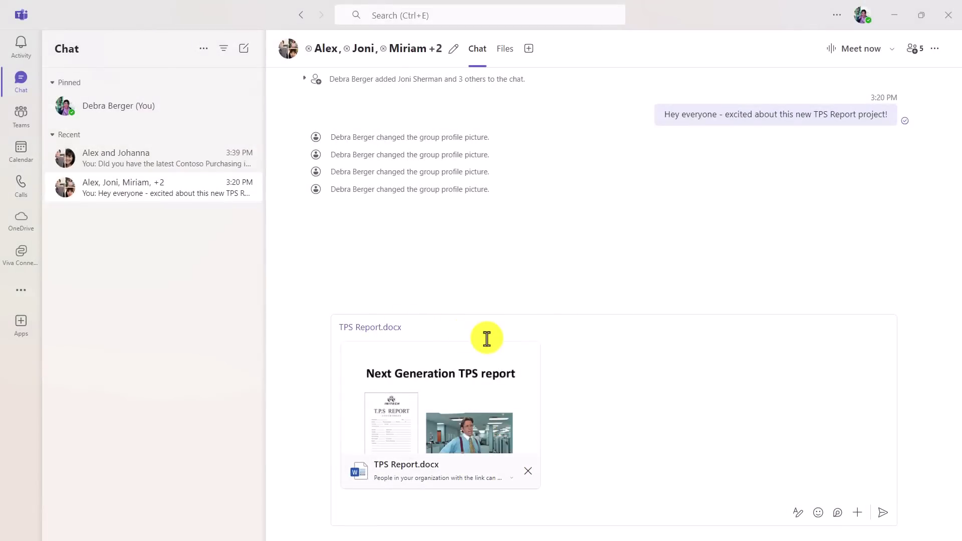
{"action": "left_click", "coordinate": [884, 513]}
- Attach the Contoso Purchasing Data Excel workbook to the group chat and send it
{"action": "left_click", "coordinate": [101, 197]}
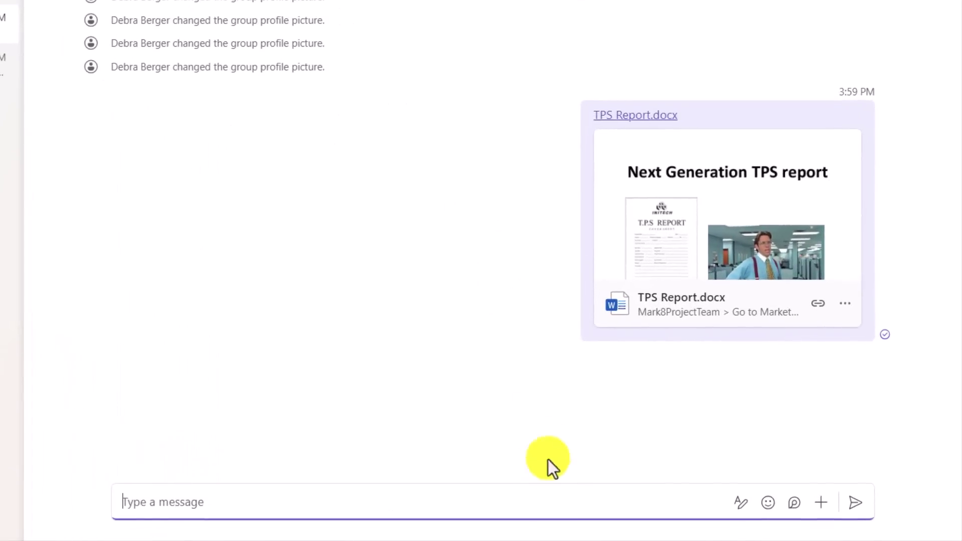
{"action": "left_click", "coordinate": [821, 503]}
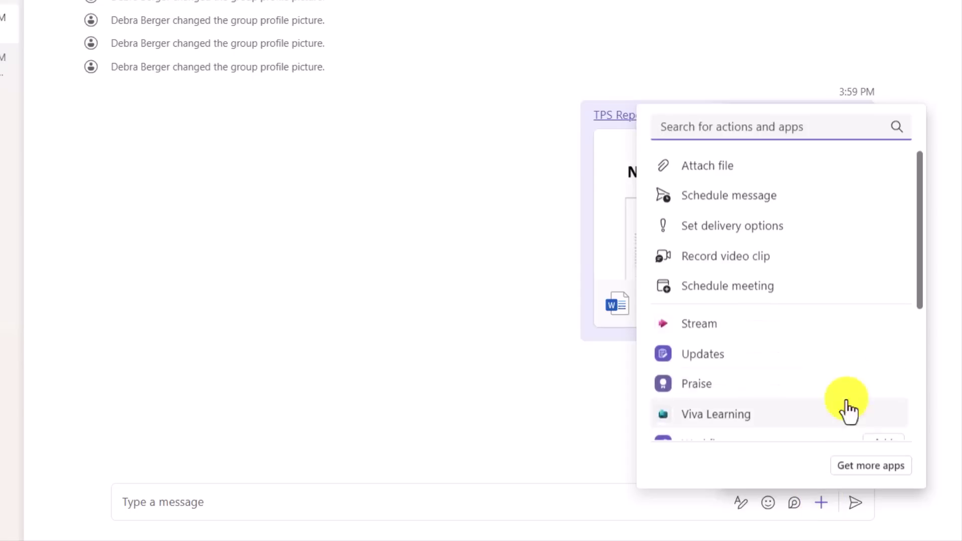
{"action": "left_click", "coordinate": [738, 168]}
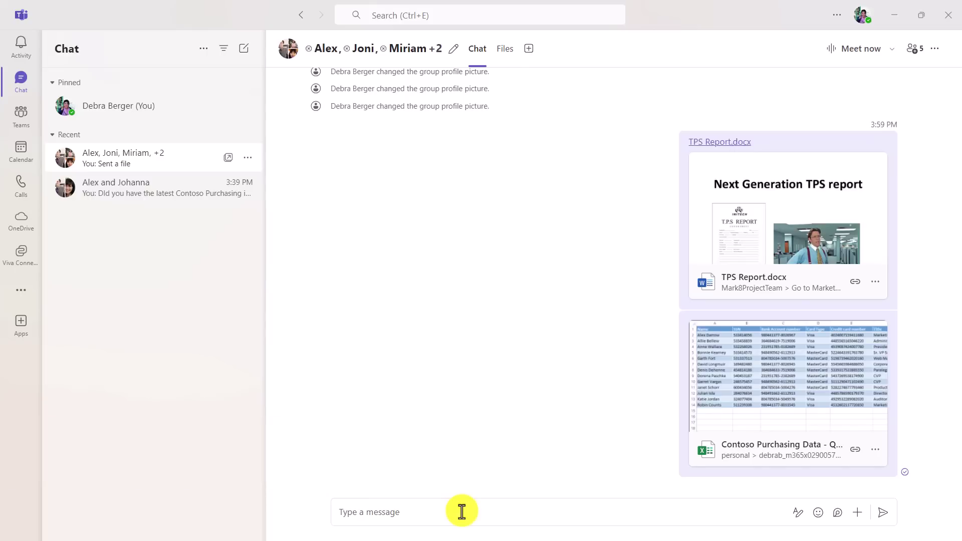
- Open the group chat in a separate window with the /window command and close that window again
{"action": "left_click", "coordinate": [462, 512]}
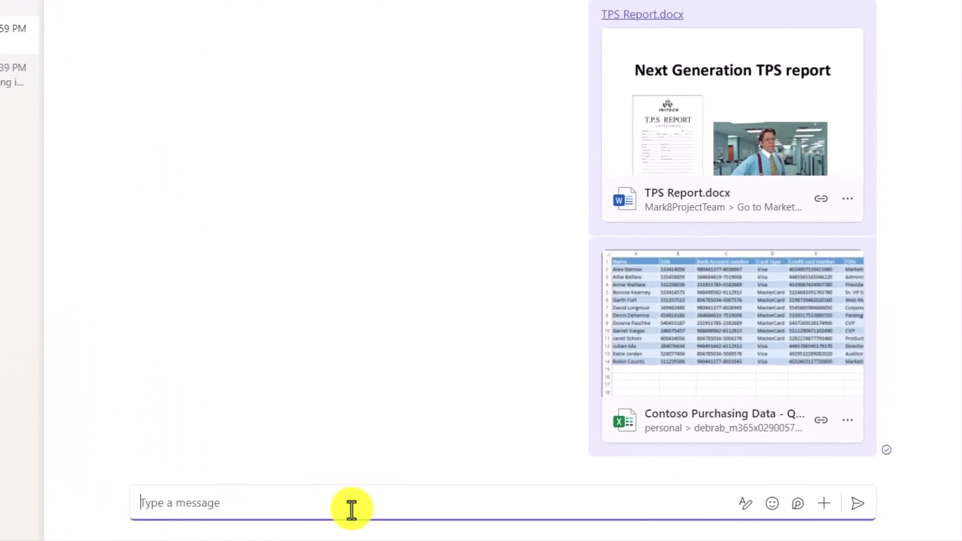
{"action": "type", "text": "/"}
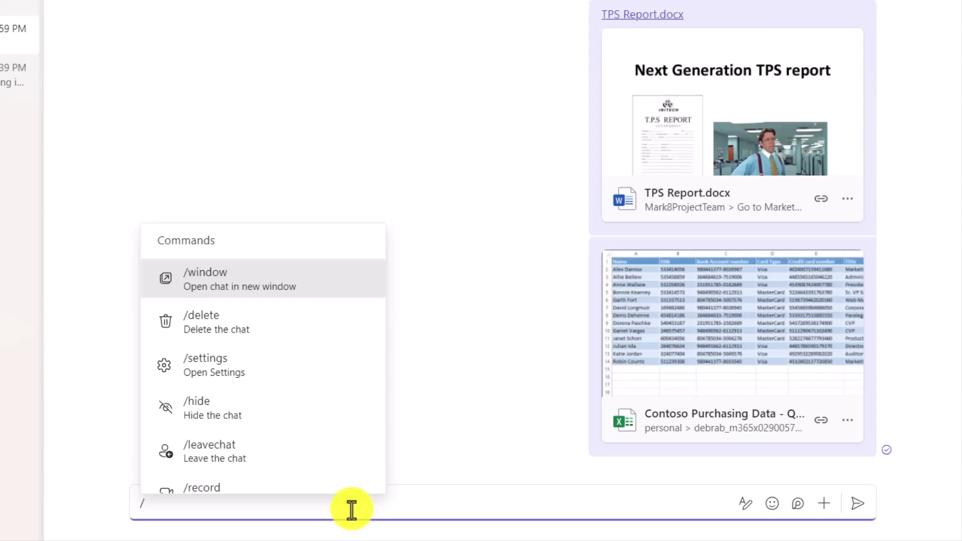
{"action": "type", "text": "window"}
{"action": "key", "text": "Return"}
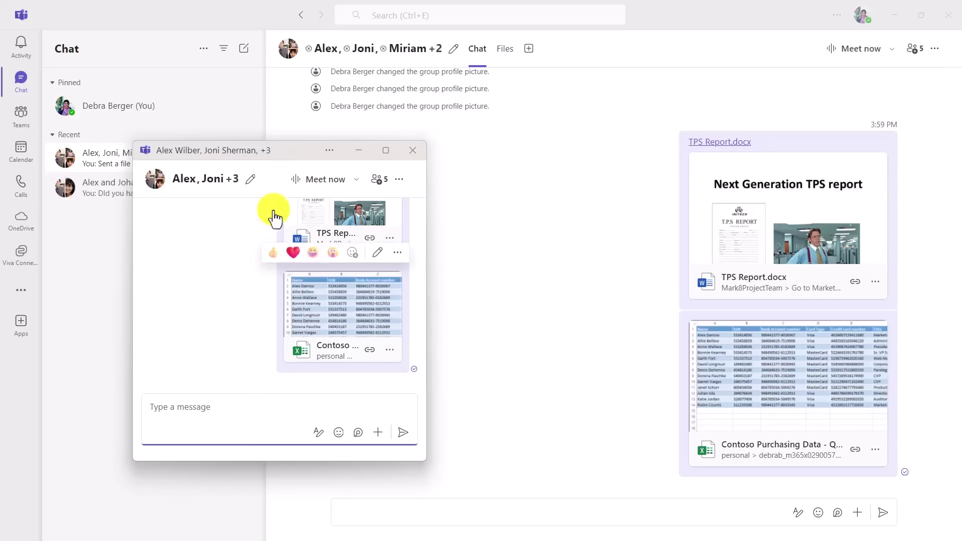
{"action": "left_click", "coordinate": [420, 150]}
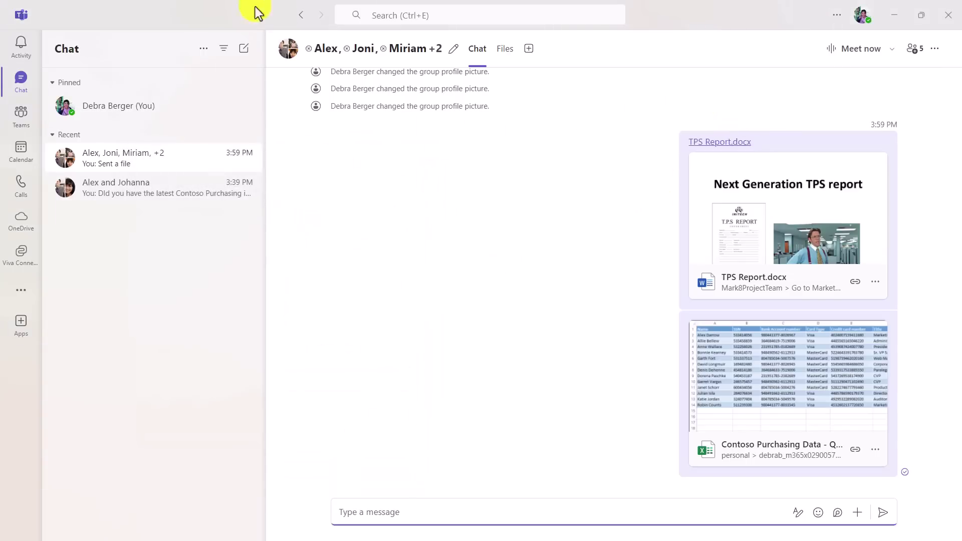
- Browse the slash commands in the group chat's message box and open the keyboard shortcuts help with /shortcuts
{"action": "type", "text": "/"}
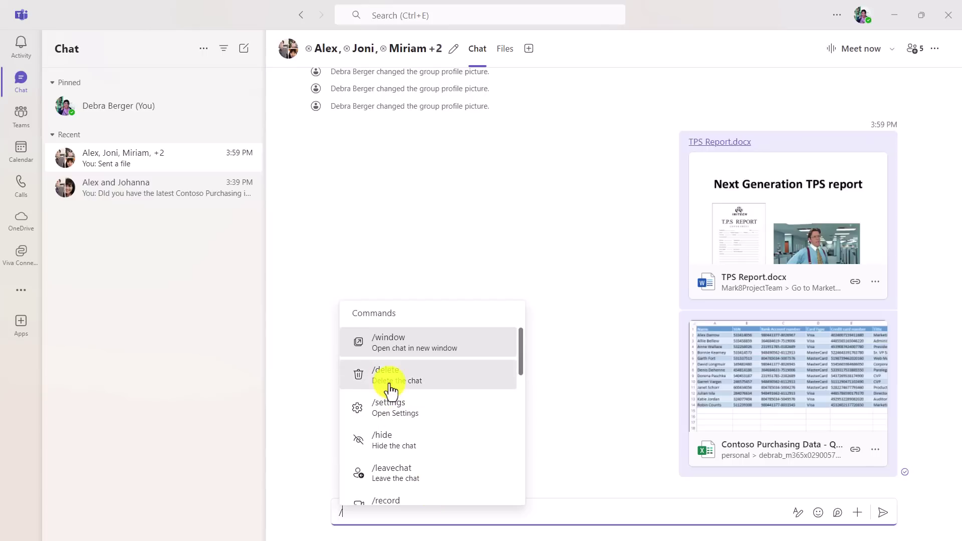
{"action": "scroll", "coordinate": [426, 432], "scroll_direction": "down", "scroll_amount": 3}
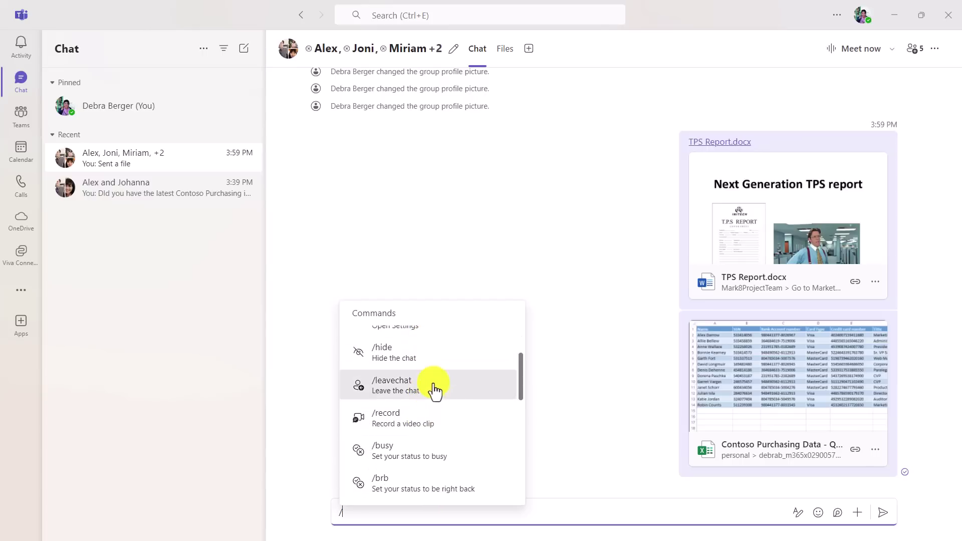
{"action": "scroll", "coordinate": [430, 418], "scroll_direction": "down", "scroll_amount": 1}
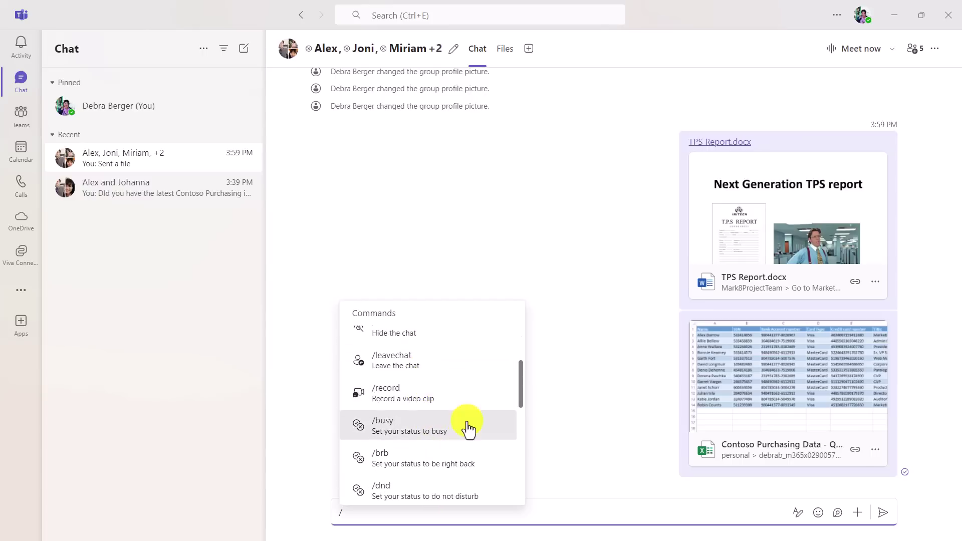
{"action": "scroll", "coordinate": [456, 428], "scroll_direction": "down", "scroll_amount": 3}
{"action": "scroll", "coordinate": [431, 416], "scroll_direction": "down", "scroll_amount": 3}
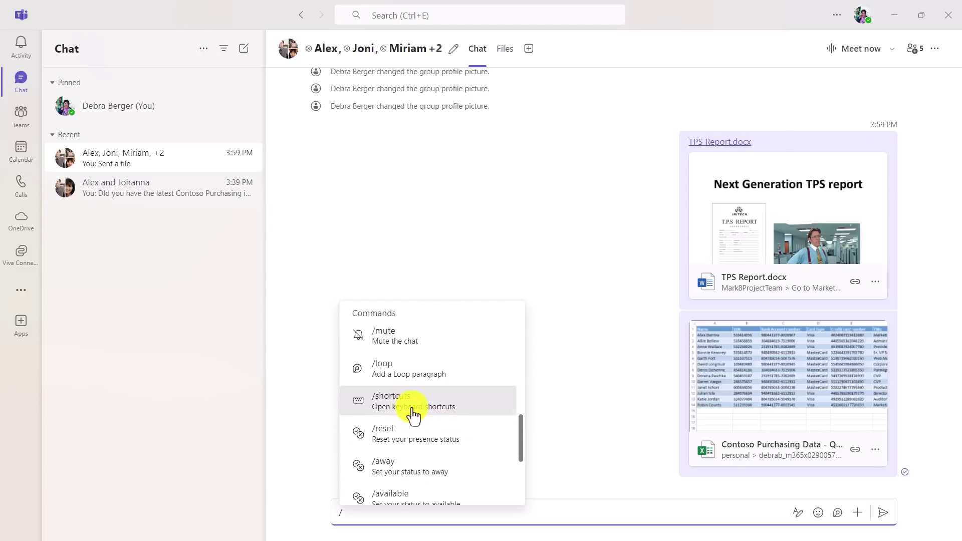
{"action": "type", "text": "short"}
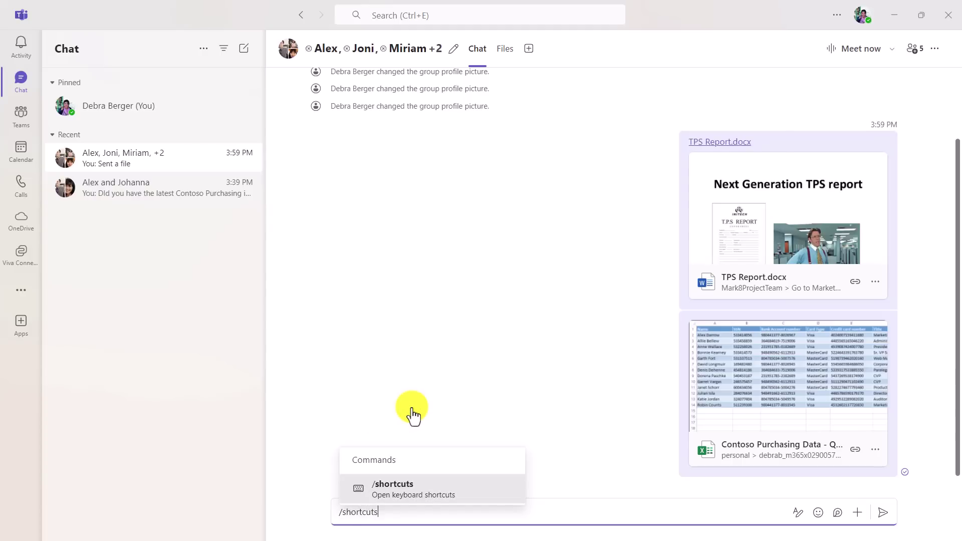
{"action": "type", "text": "cuts"}
{"action": "key", "text": "Return"}
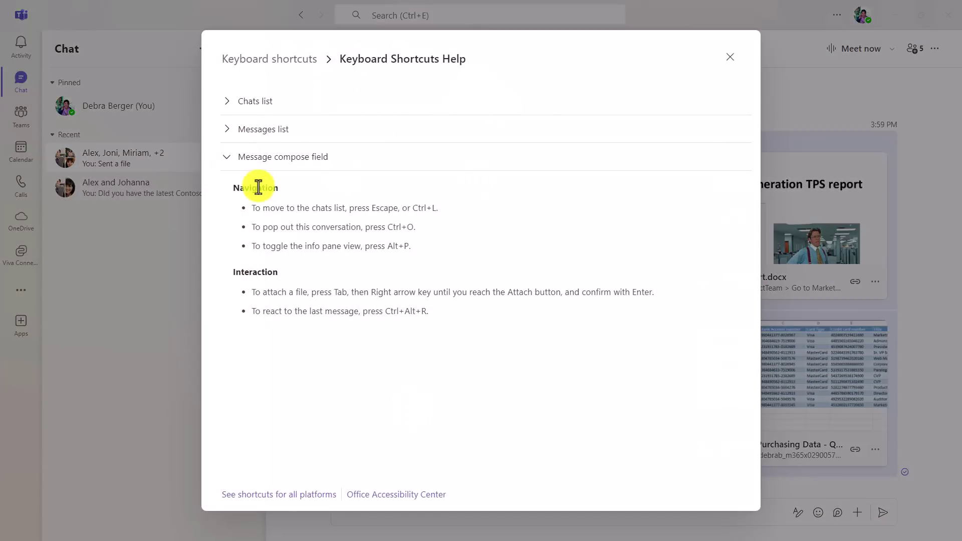
- Expand the Chats list shortcuts, close the help, and bring up the slash command list in the group chat again
{"action": "left_click", "coordinate": [231, 101]}
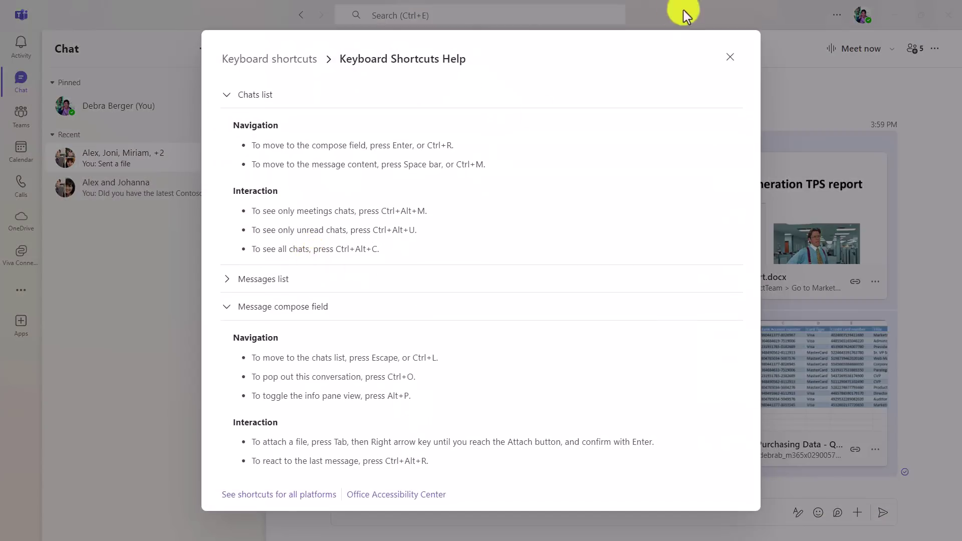
{"action": "left_click", "coordinate": [730, 57]}
{"action": "left_click", "coordinate": [404, 510]}
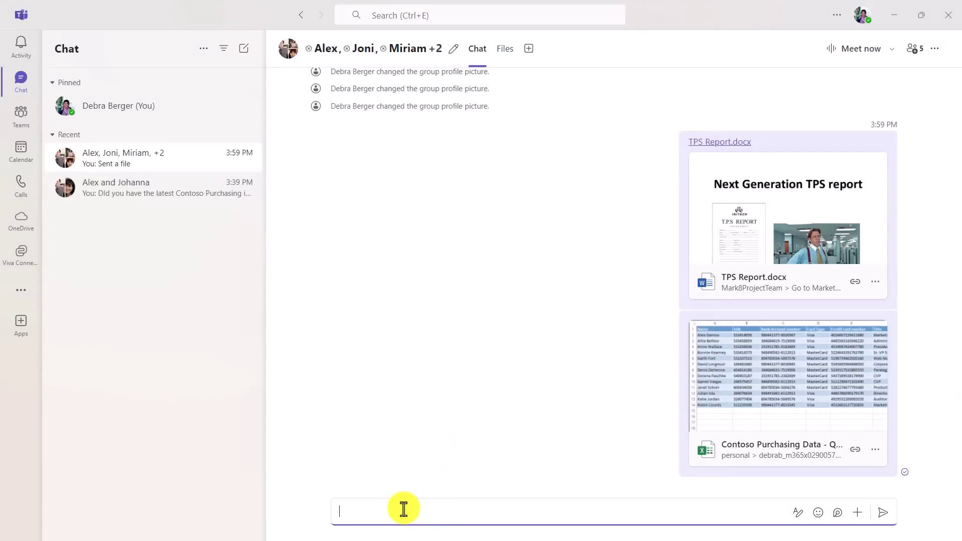
{"action": "type", "text": "/"}
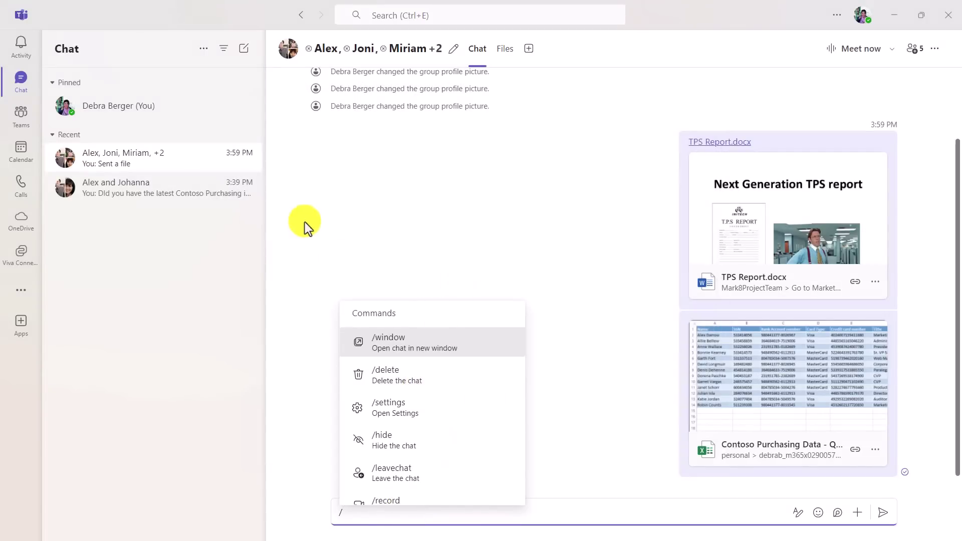
- Start a post in the Go to Market Plan channel and add a Loop paragraph to its message with the /loop command
{"action": "left_click", "coordinate": [14, 119]}
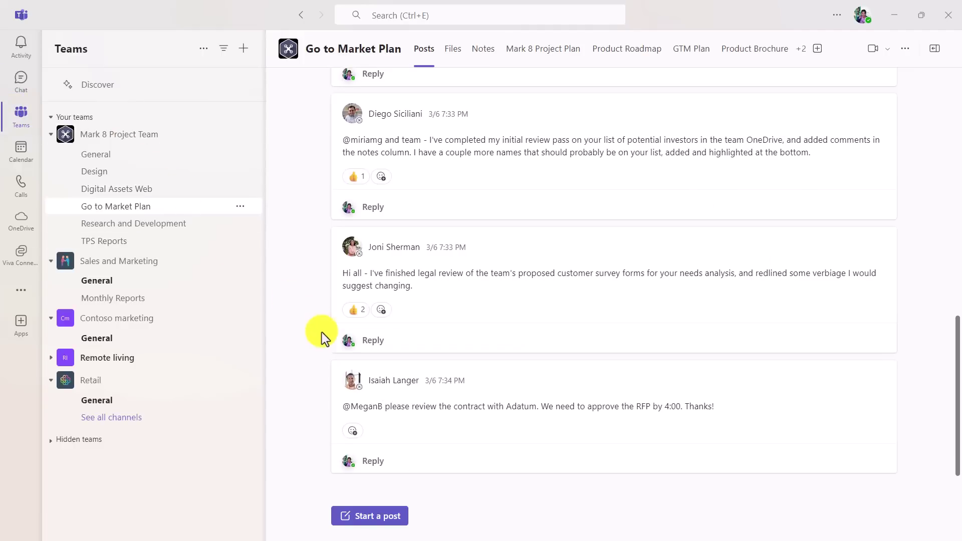
{"action": "left_click", "coordinate": [375, 519]}
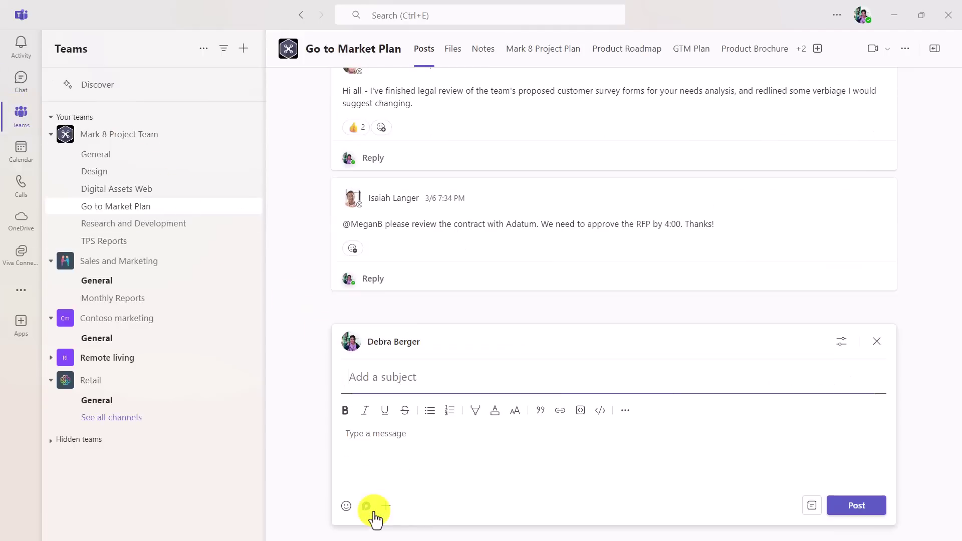
{"action": "left_click", "coordinate": [362, 430]}
{"action": "type", "text": "/"}
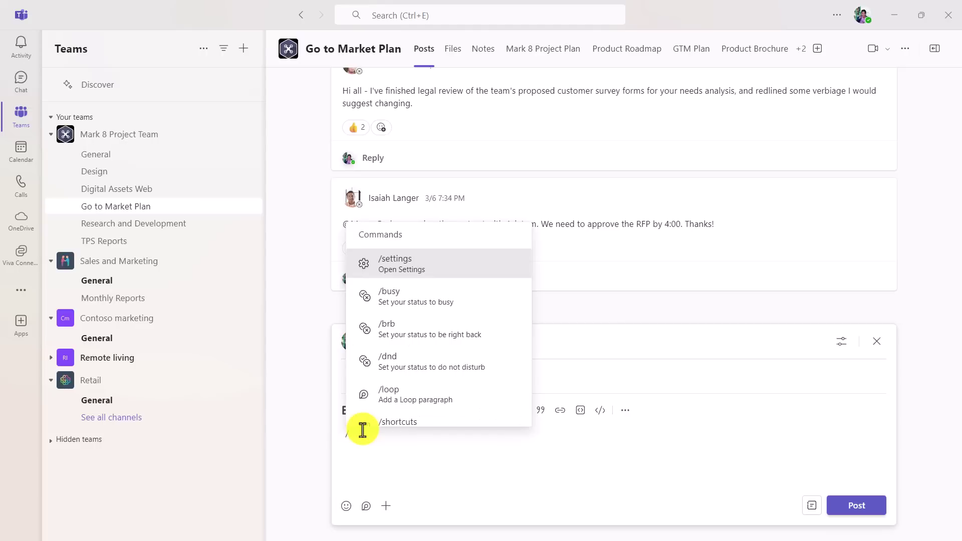
{"action": "scroll", "coordinate": [440, 335], "scroll_direction": "down", "scroll_amount": 5}
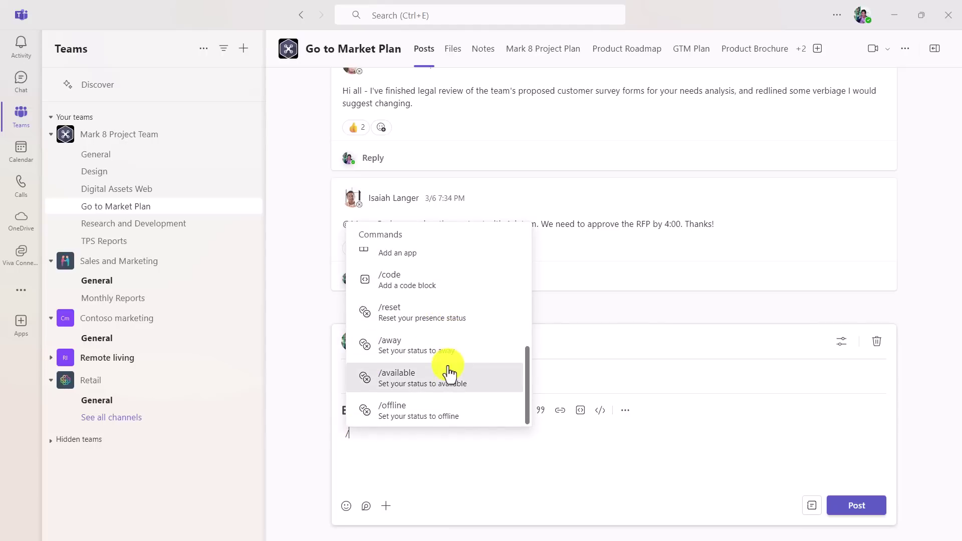
{"action": "scroll", "coordinate": [450, 374], "scroll_direction": "up", "scroll_amount": 2}
{"action": "scroll", "coordinate": [448, 373], "scroll_direction": "up", "scroll_amount": 2}
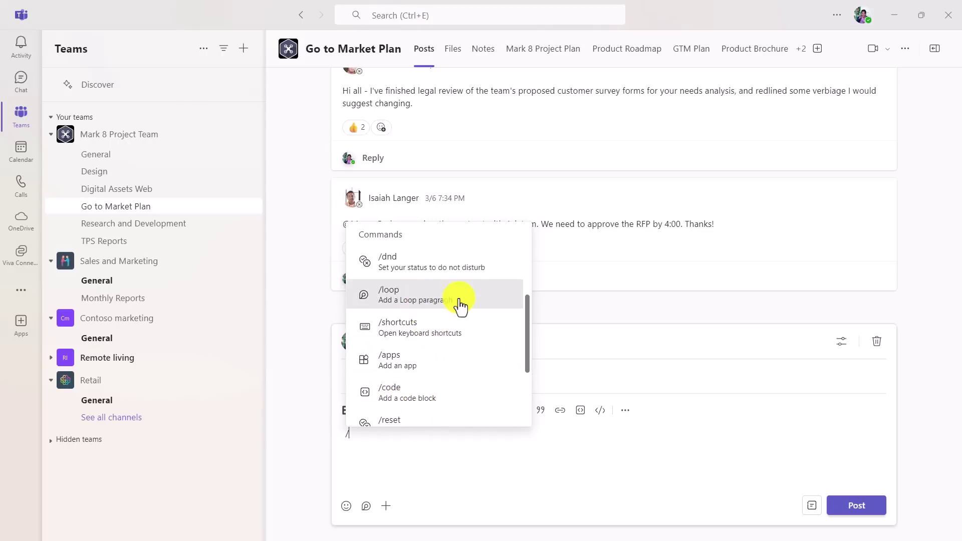
{"action": "type", "text": "loop"}
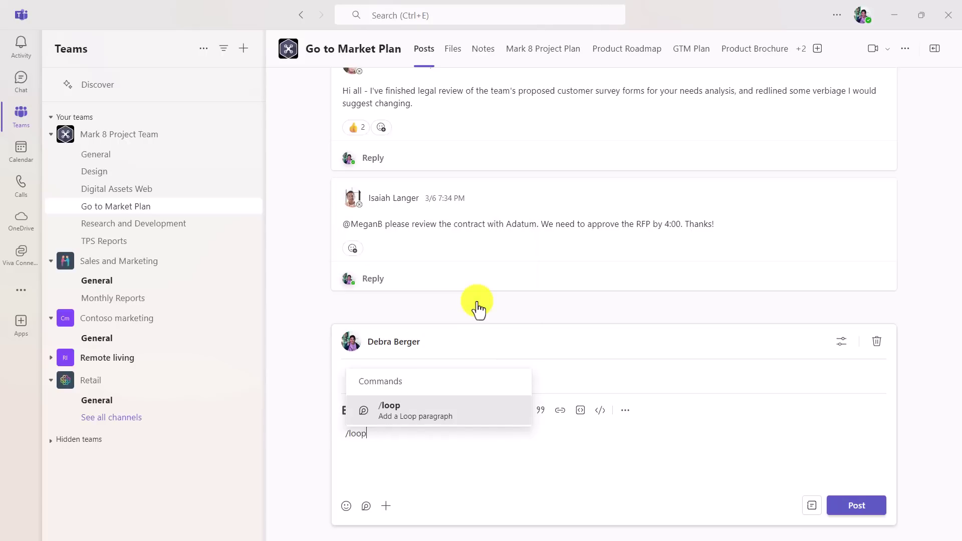
{"action": "key", "text": "Return"}
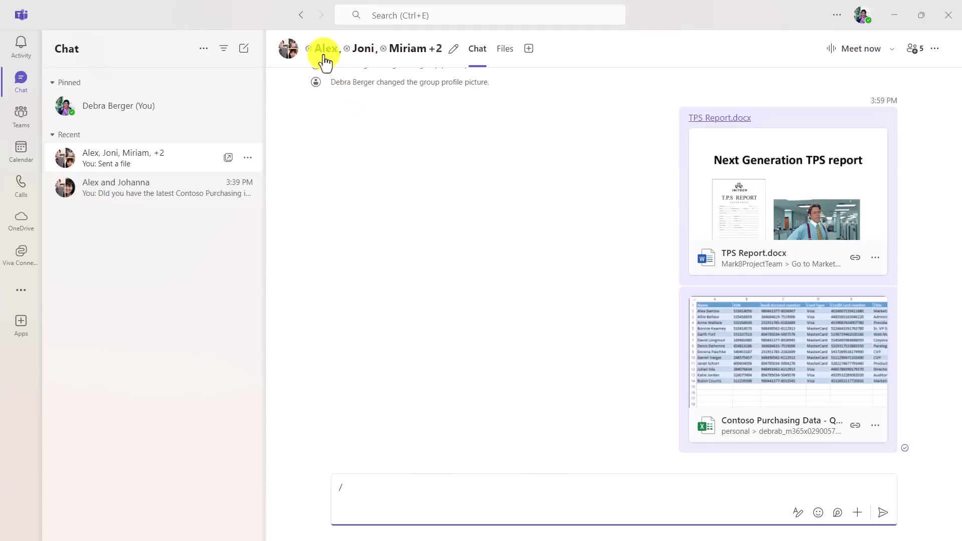
- Start a Meet now meeting in the group chat and end it
{"action": "left_click", "coordinate": [856, 50]}
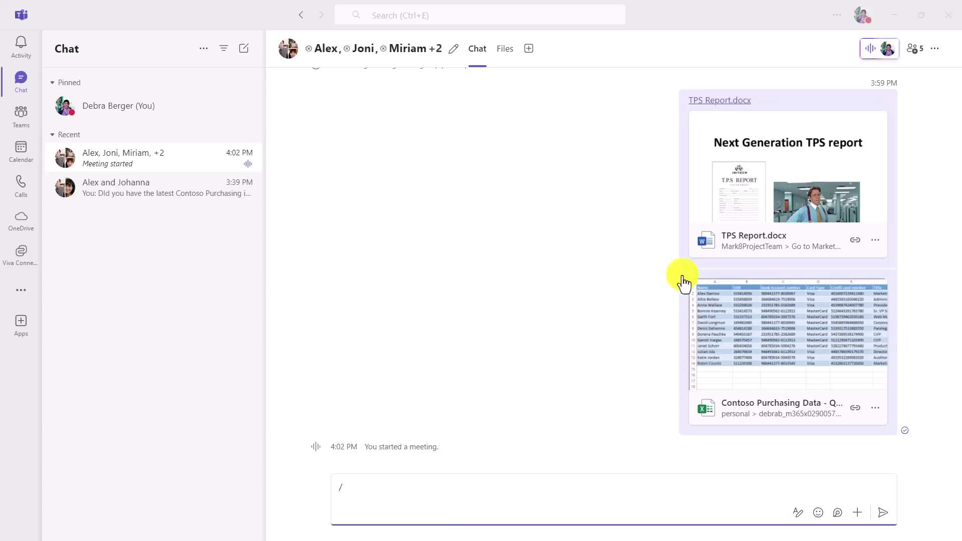
{"action": "left_click", "coordinate": [892, 52]}
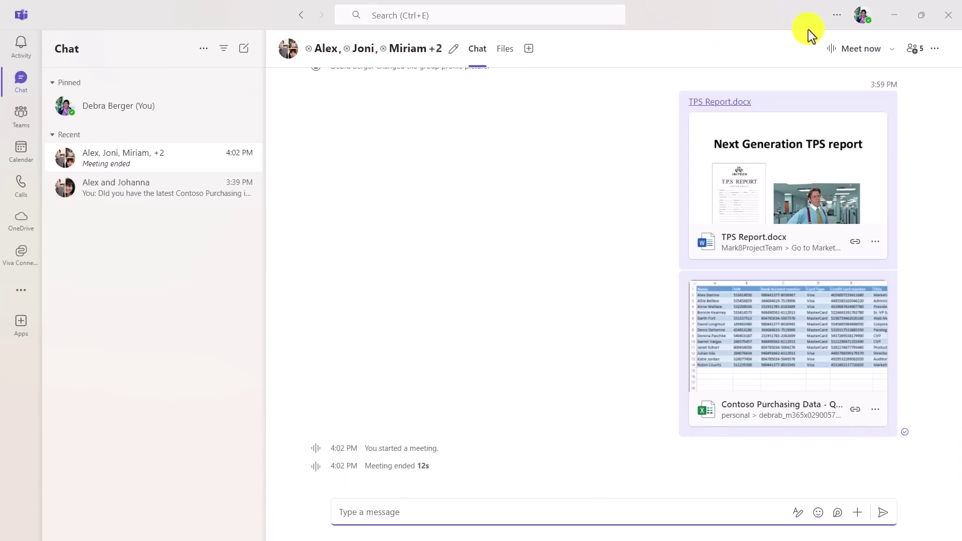
- Open the Notifications and activity section of the Teams settings
{"action": "left_click", "coordinate": [838, 16]}
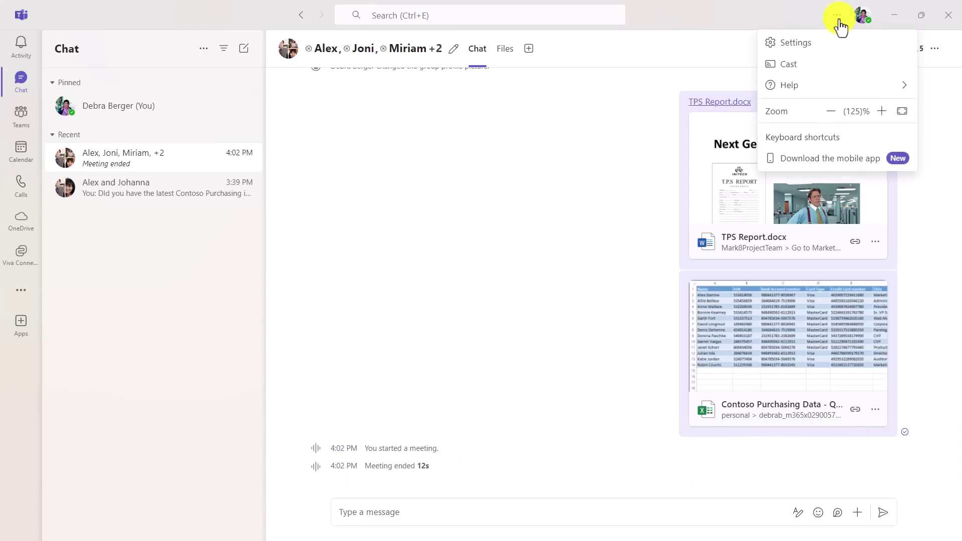
{"action": "left_click", "coordinate": [795, 43]}
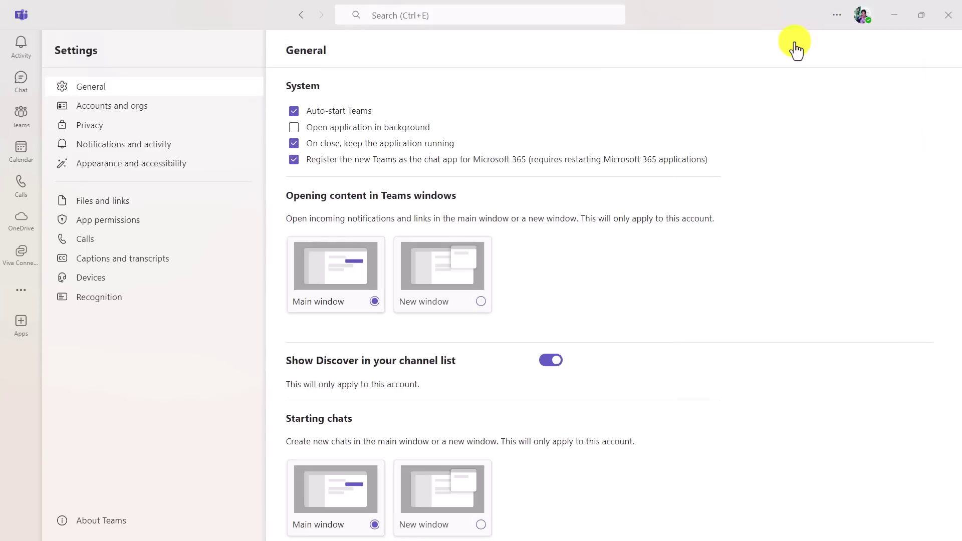
{"action": "left_click", "coordinate": [135, 147]}
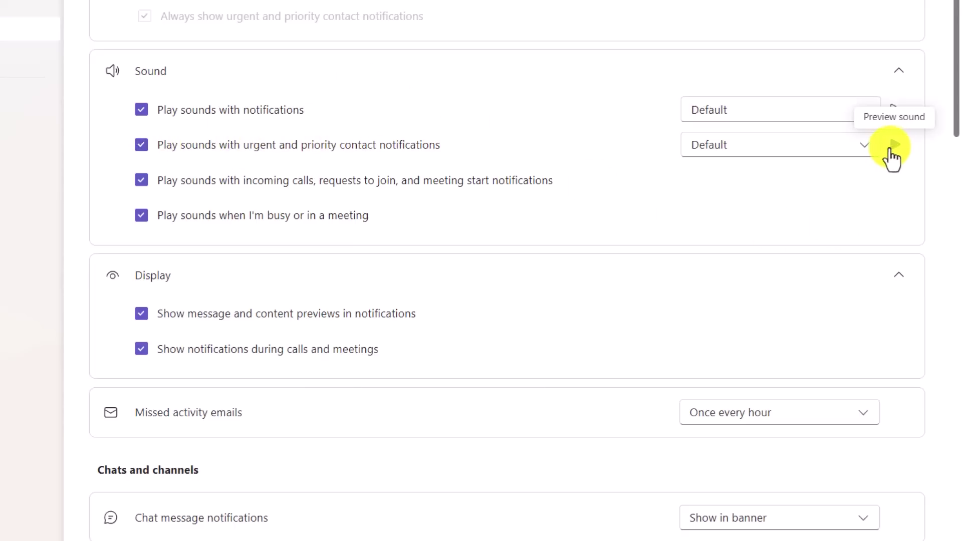
- Try the Prioritize and Escalate sounds for urgent and priority contact notifications
{"action": "left_click", "coordinate": [808, 151]}
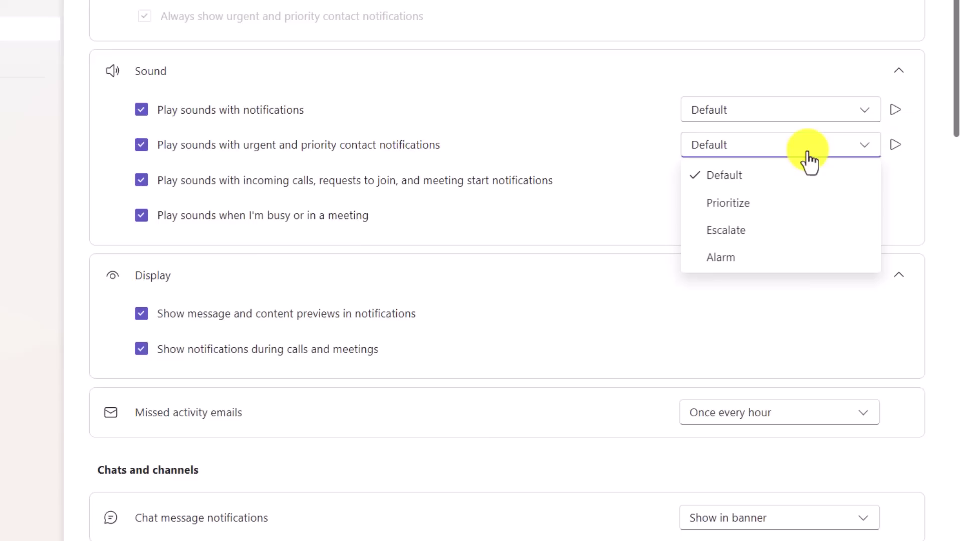
{"action": "left_click", "coordinate": [751, 205]}
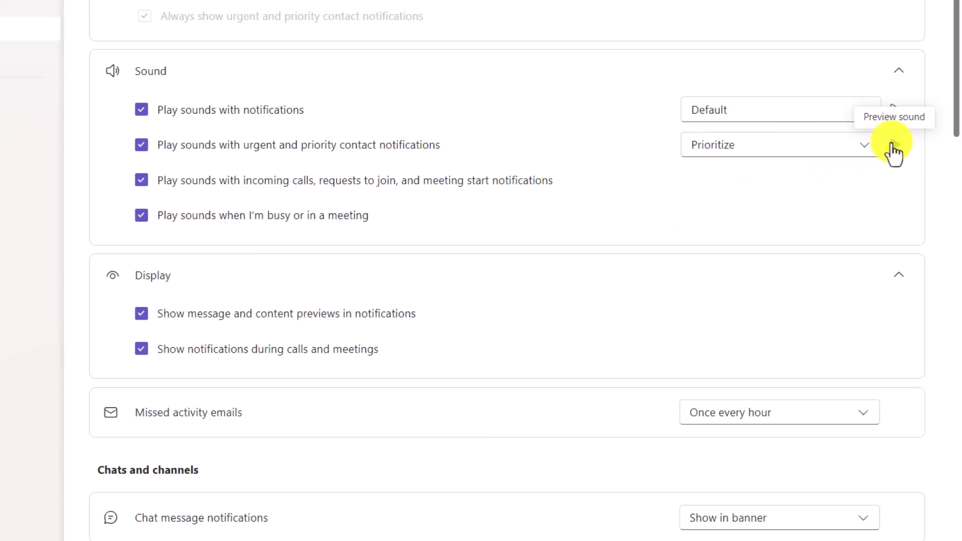
{"action": "left_click", "coordinate": [865, 147]}
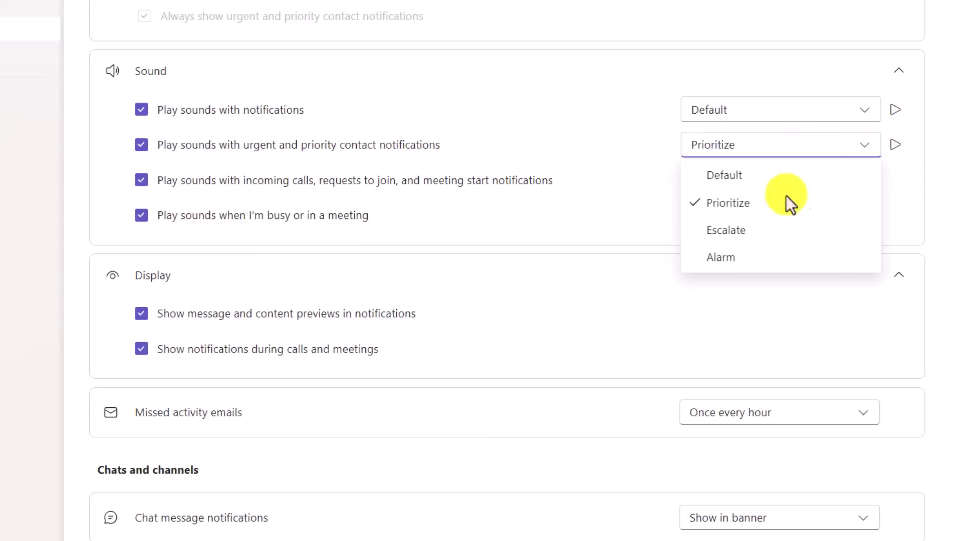
{"action": "left_click", "coordinate": [780, 224]}
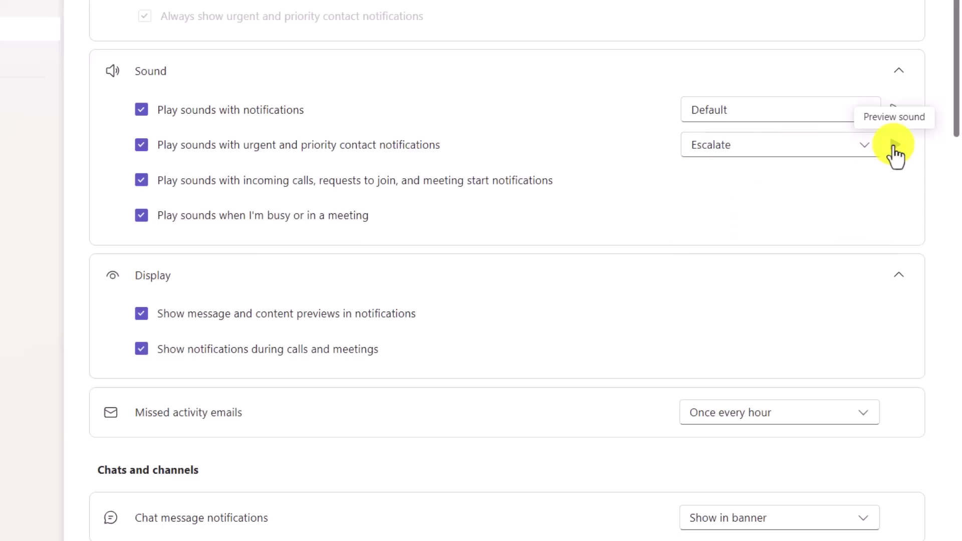
- Set the sound for urgent and priority contact notifications to Alarm
{"action": "left_click", "coordinate": [865, 147]}
{"action": "key", "text": "Down"}
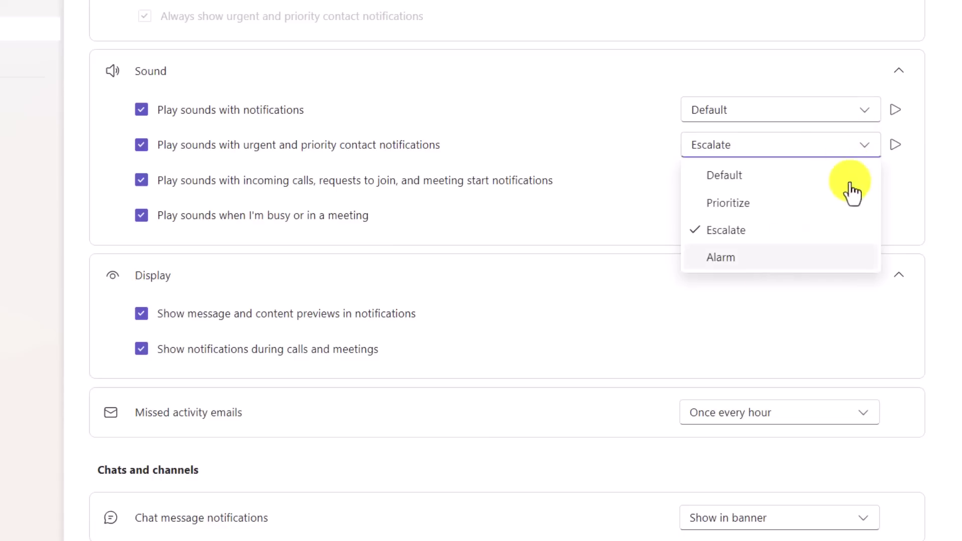
{"action": "key", "text": "Return"}
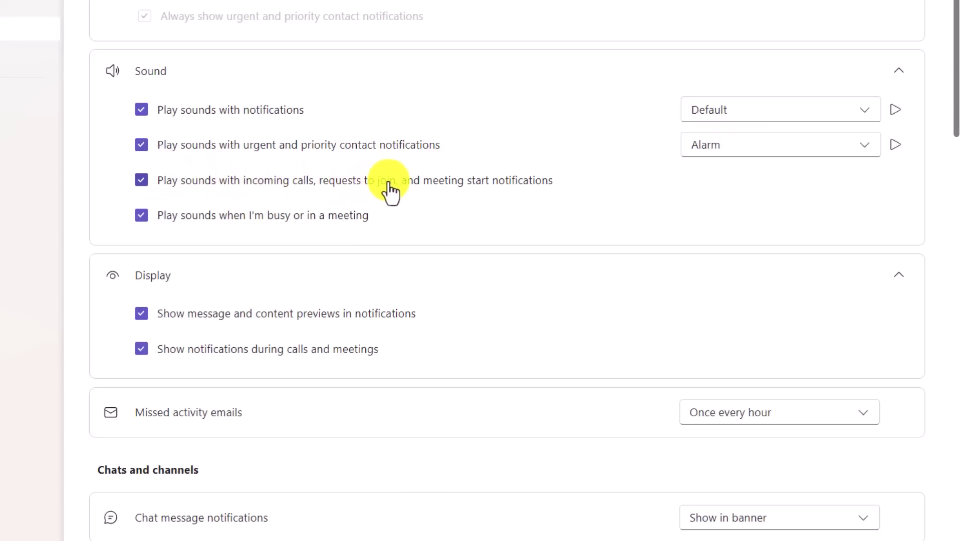
- Turn off the sounds for incoming calls and for when busy or in a meeting, and turn both back on
{"action": "left_click", "coordinate": [140, 185]}
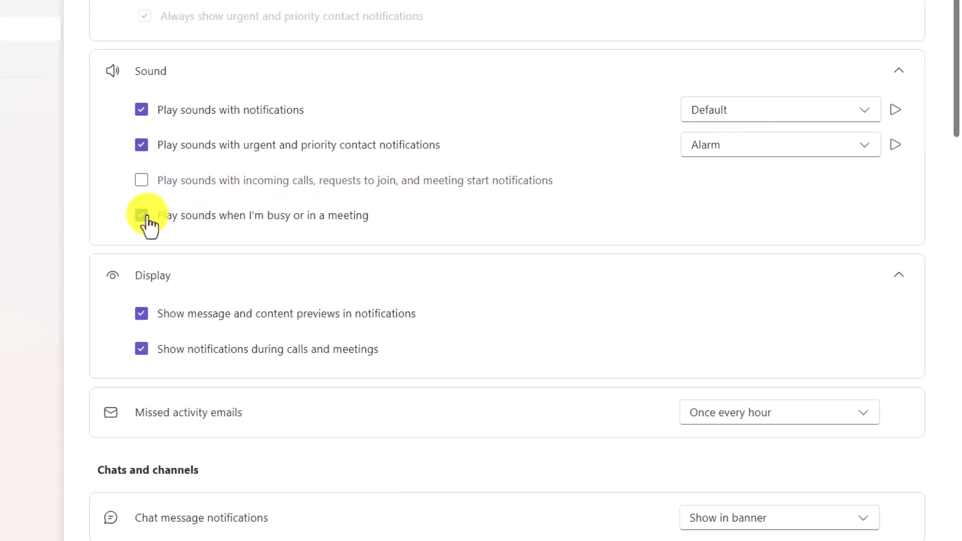
{"action": "left_click", "coordinate": [143, 215]}
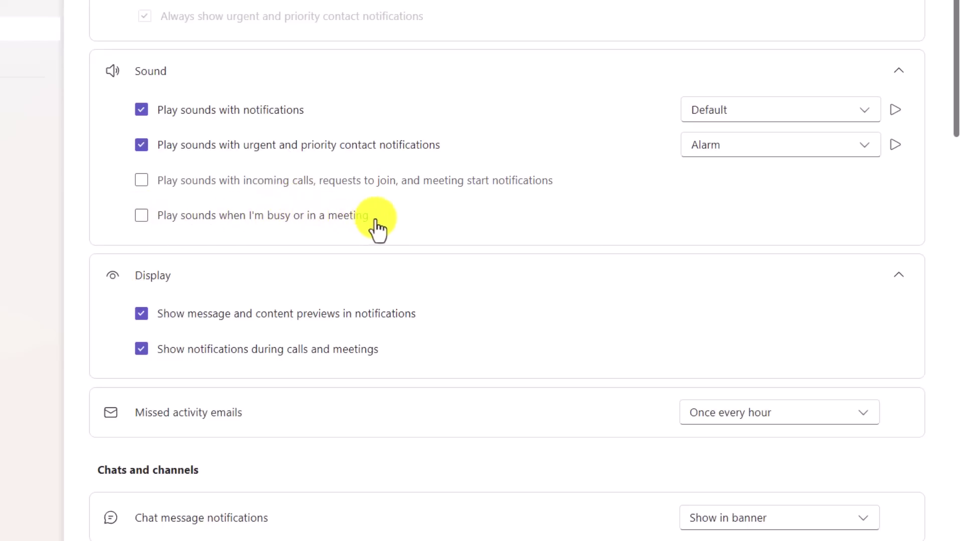
{"action": "left_click", "coordinate": [141, 215]}
{"action": "left_click", "coordinate": [143, 180]}
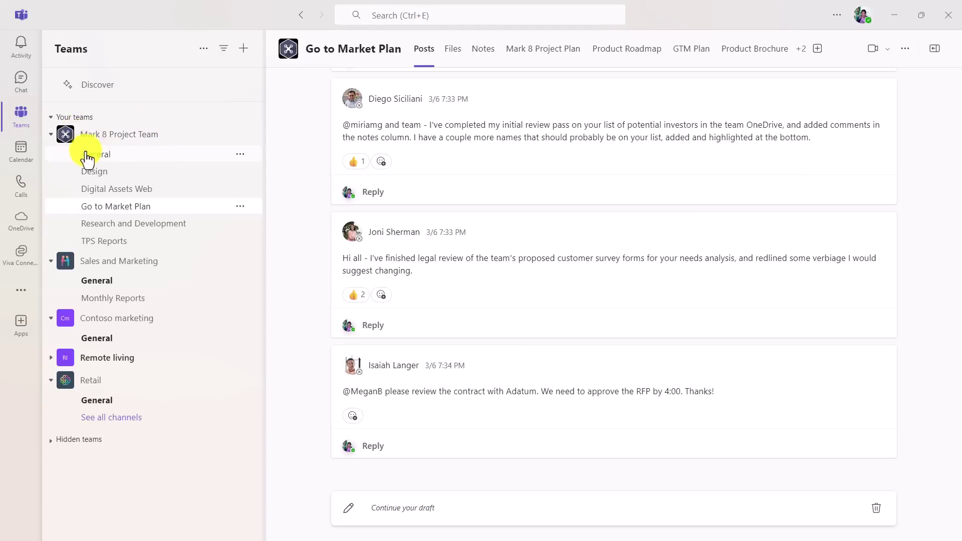
- Hide the General channels of Mark 8 Project Team and of Sales and Marketing from the teams list
{"action": "left_click", "coordinate": [240, 155]}
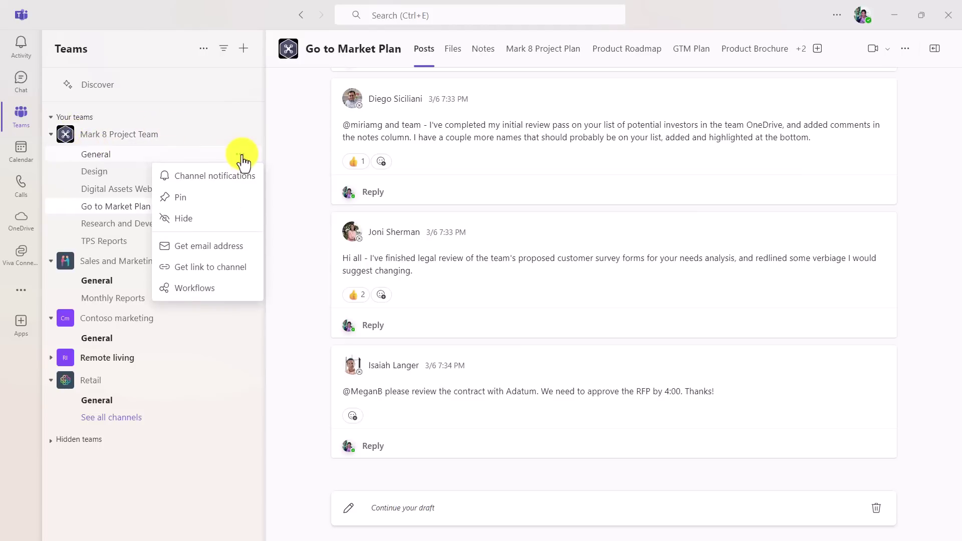
{"action": "left_click", "coordinate": [187, 219]}
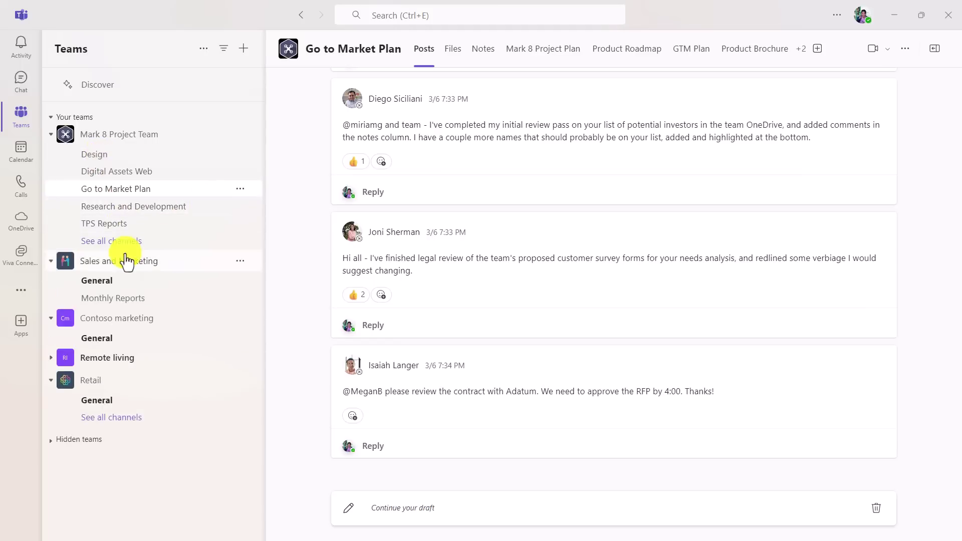
{"action": "left_click", "coordinate": [241, 282]}
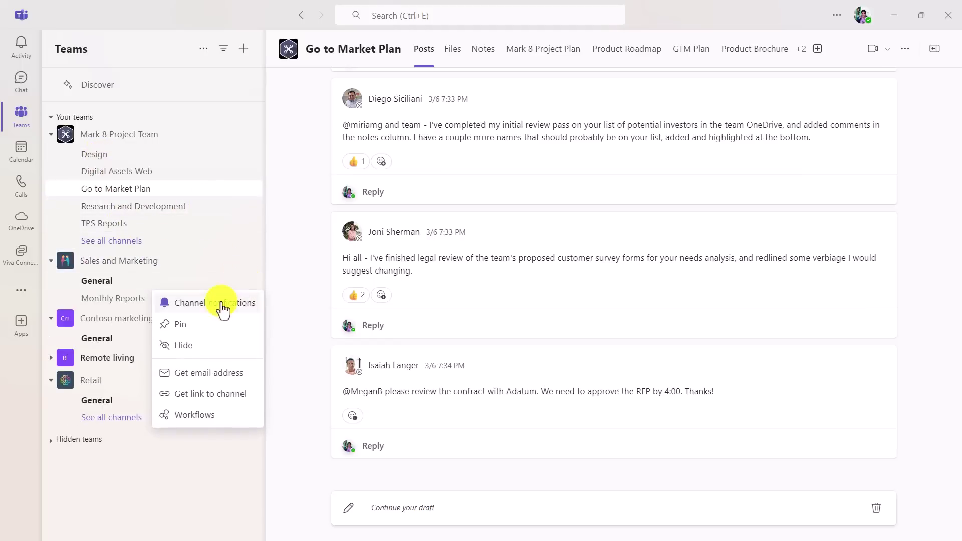
{"action": "left_click", "coordinate": [197, 346]}
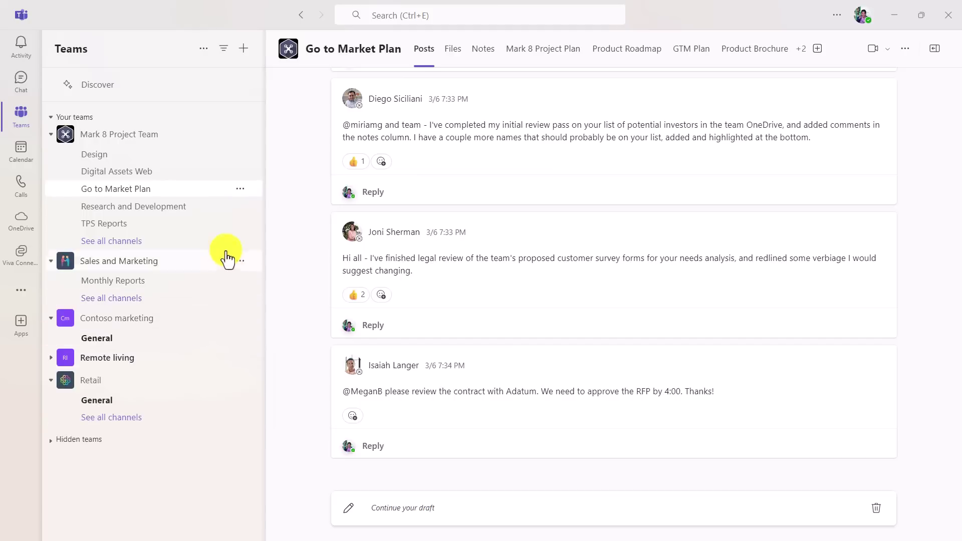
- Show the hidden General channel of Mark 8 Project Team again from the team's full channel list
{"action": "left_click", "coordinate": [125, 245]}
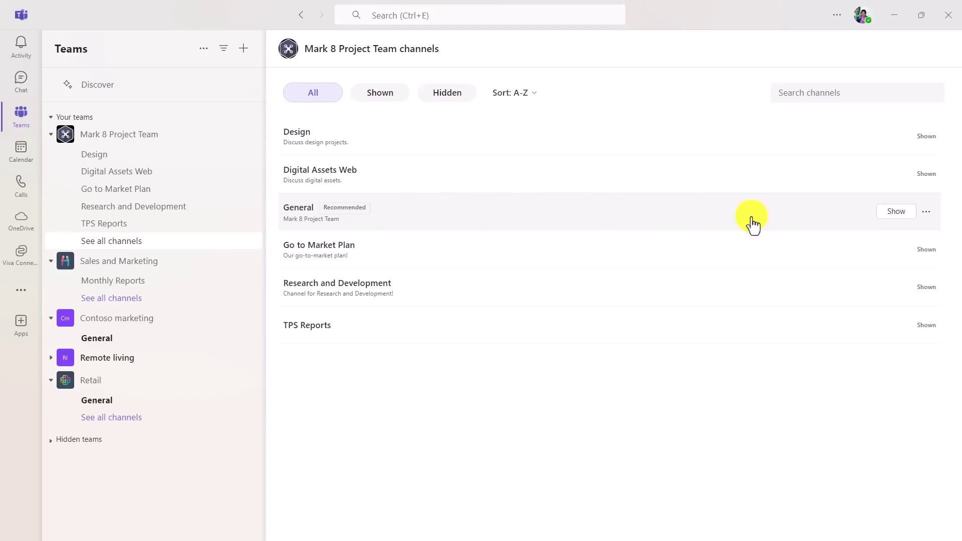
{"action": "left_click", "coordinate": [897, 212]}
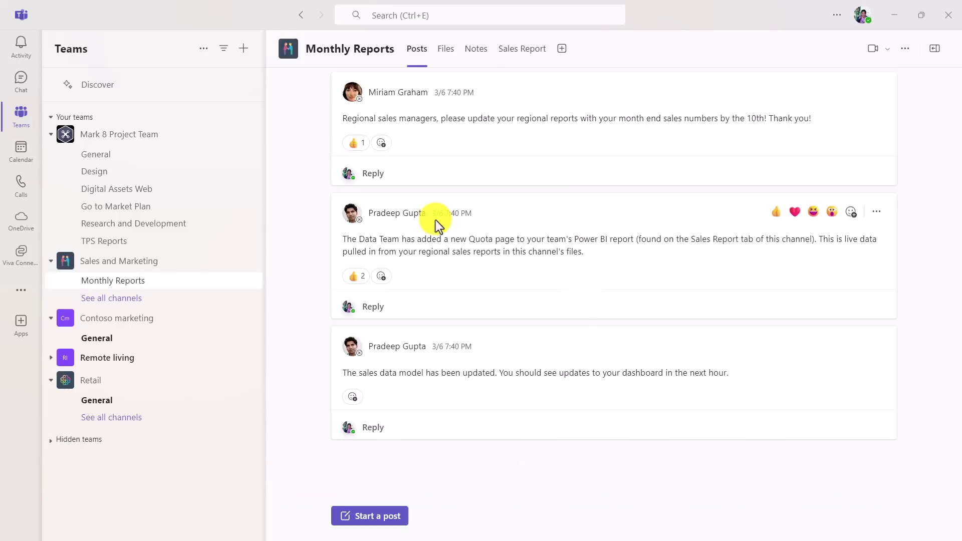
- Turn on notifications for the Quota page post in the Monthly Reports channel, and turn them back off
{"action": "left_click", "coordinate": [874, 215]}
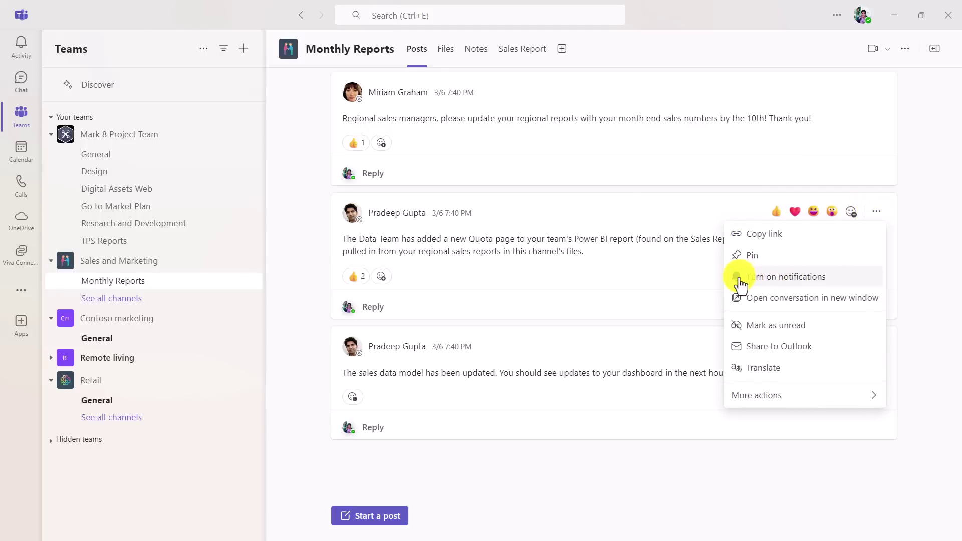
{"action": "left_click", "coordinate": [795, 285]}
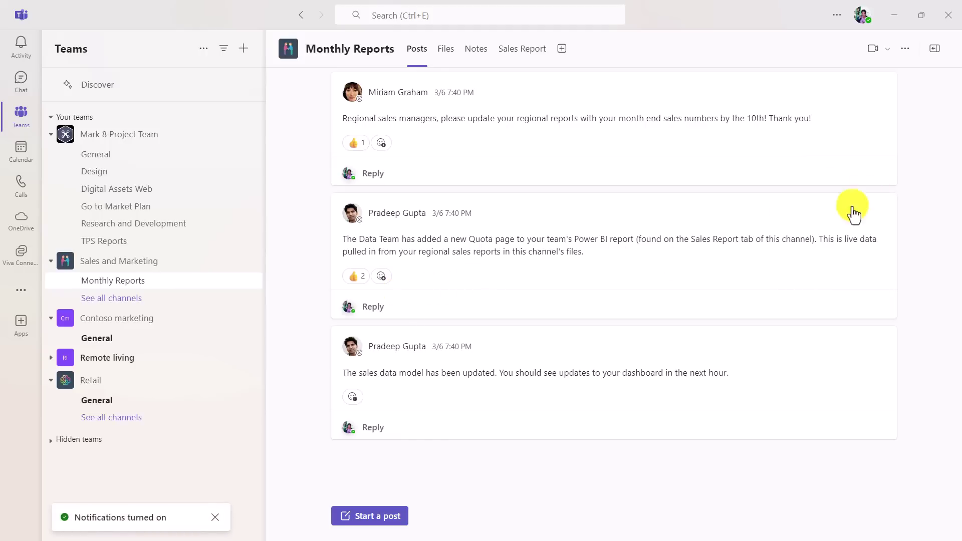
{"action": "left_click", "coordinate": [878, 212]}
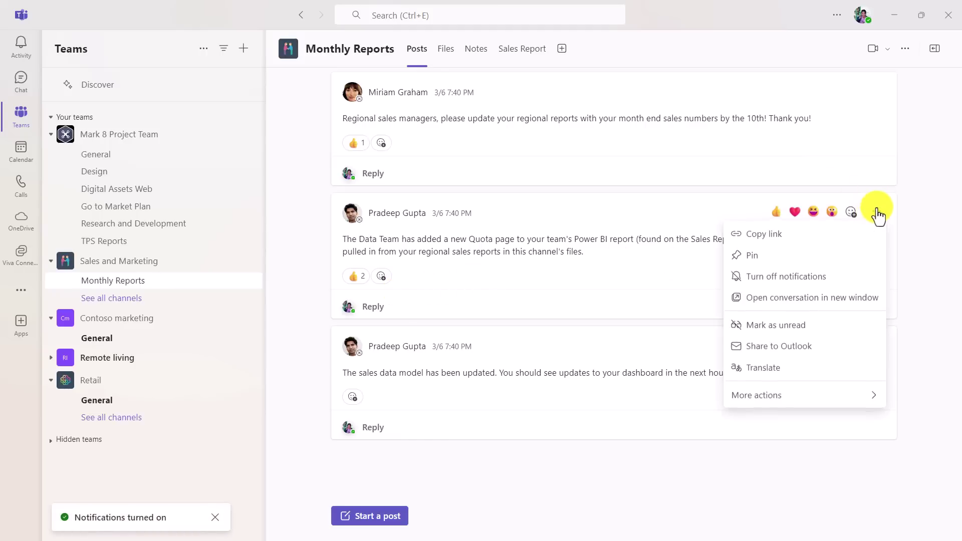
{"action": "left_click", "coordinate": [777, 279]}
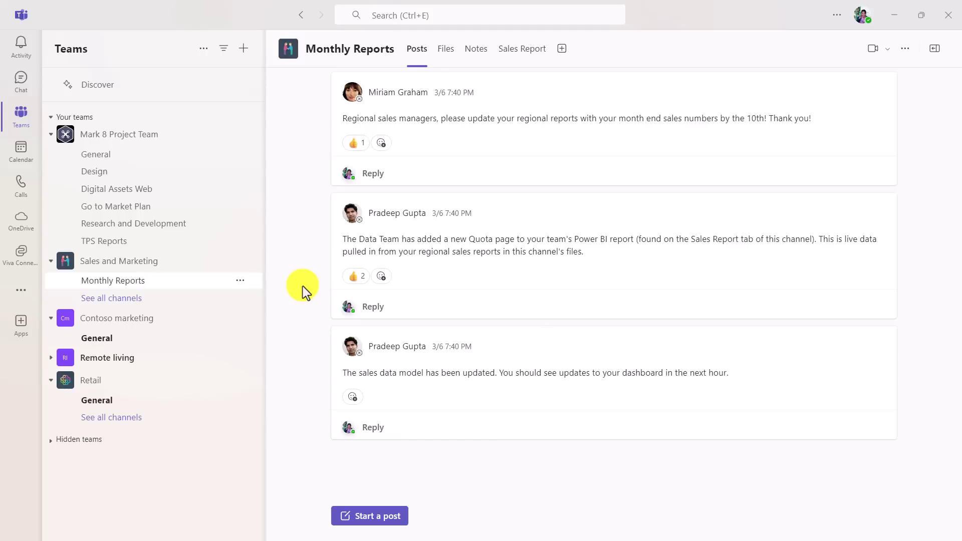
- Add the Speaker image from the Custom Emoji folder as a custom emoji named speaker, starting from the Quota page post's reactions
{"action": "left_click", "coordinate": [381, 277]}
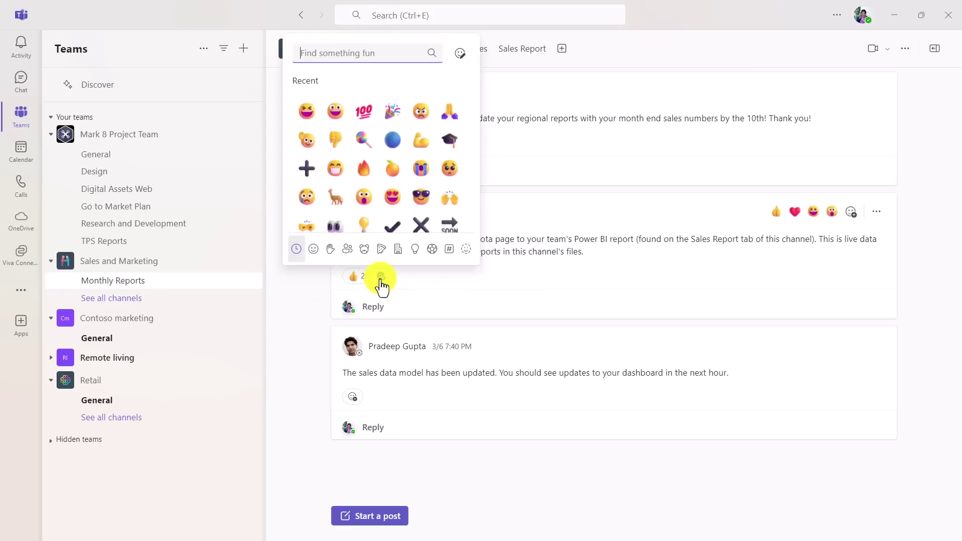
{"action": "left_click", "coordinate": [466, 250]}
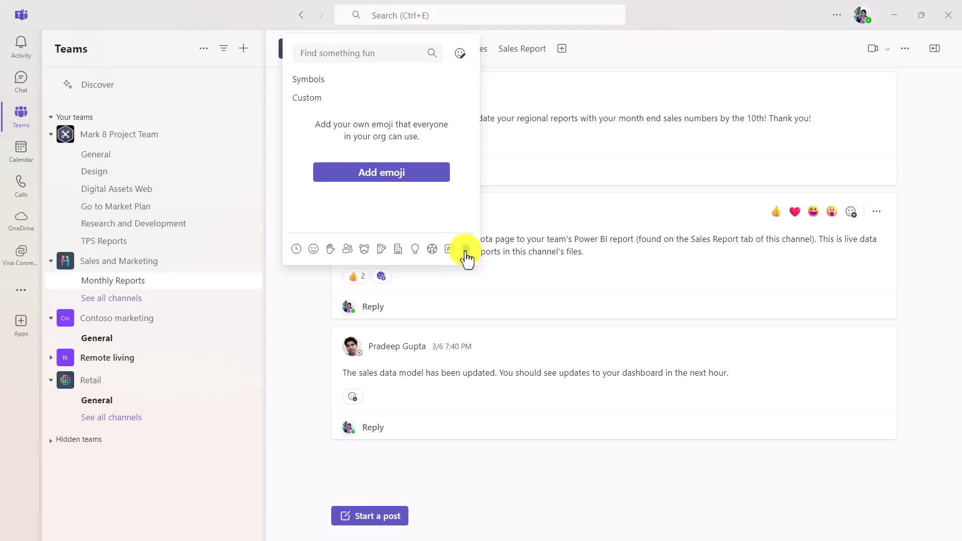
{"action": "left_click", "coordinate": [384, 173]}
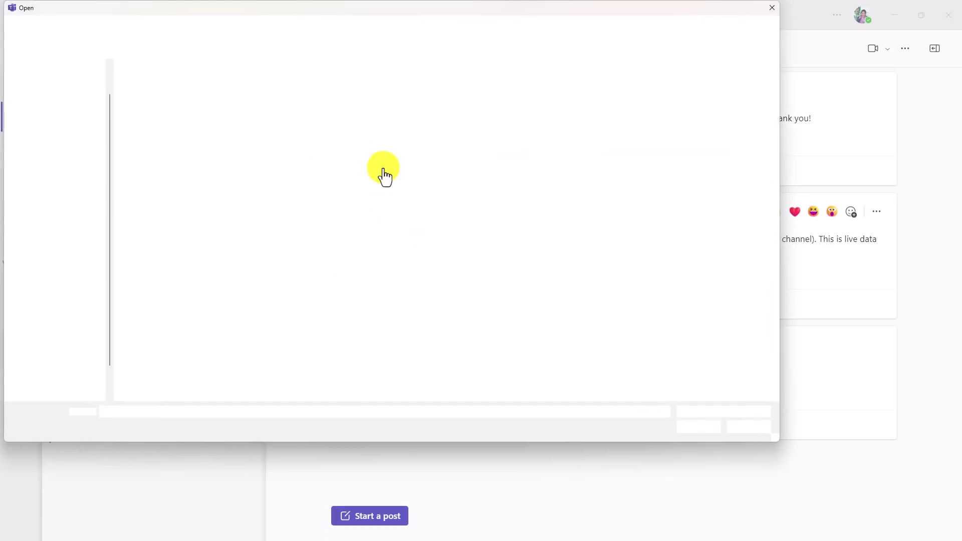
{"action": "left_click", "coordinate": [206, 103]}
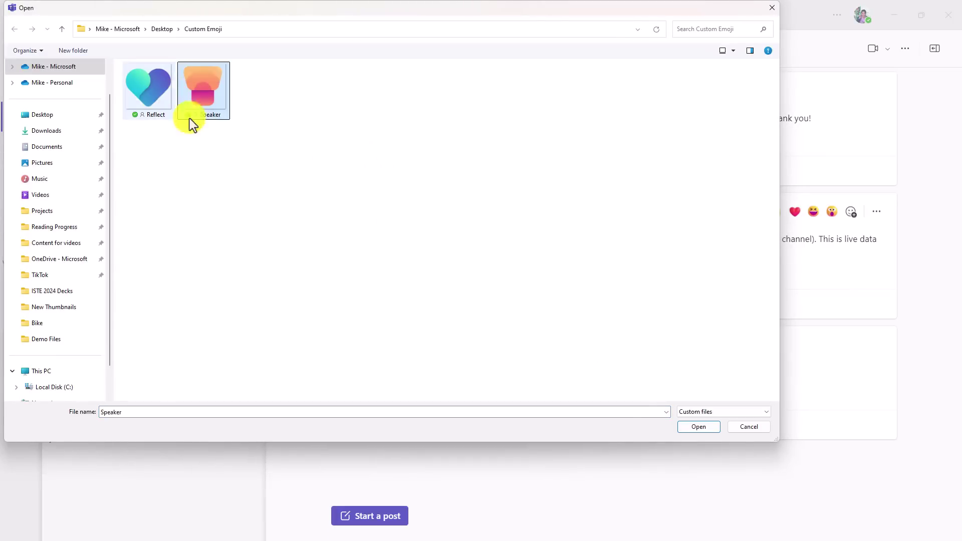
{"action": "left_click", "coordinate": [699, 427]}
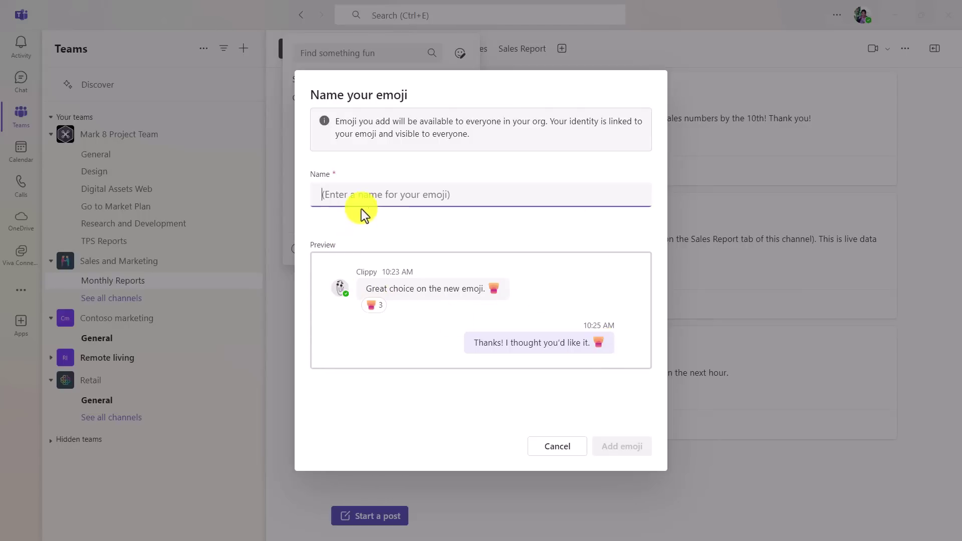
{"action": "type", "text": "speaker"}
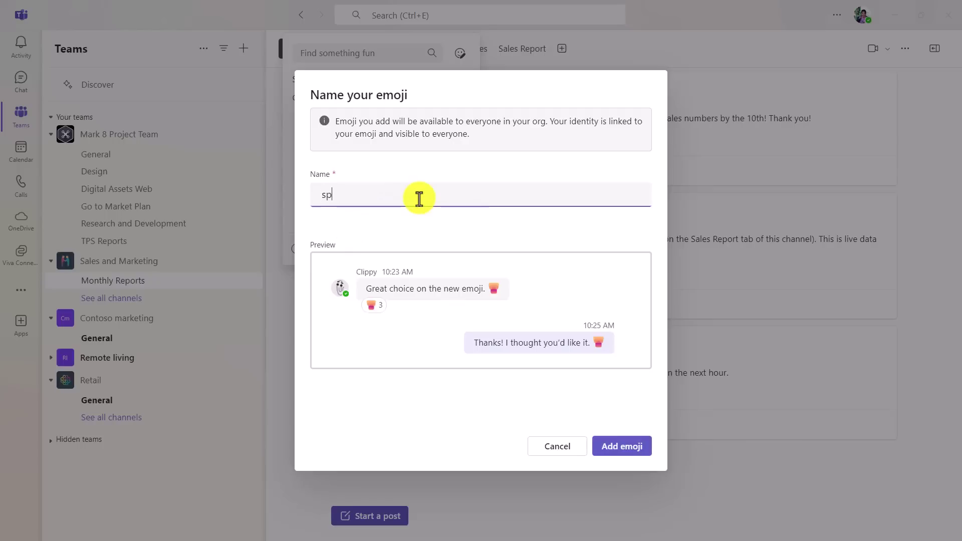
{"action": "left_click", "coordinate": [622, 448]}
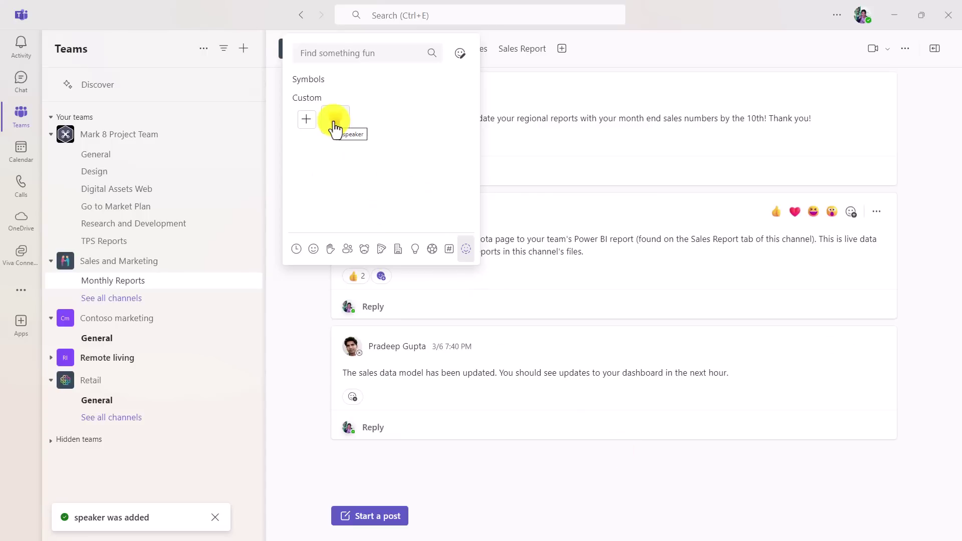
- Add the Reflect image from the Custom Emoji folder as a second custom emoji named reflect
{"action": "left_click", "coordinate": [306, 120]}
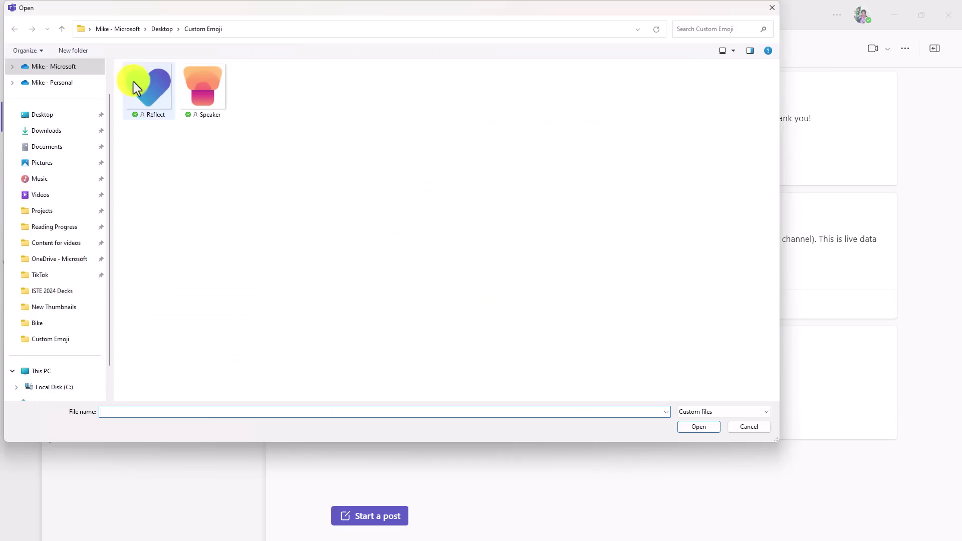
{"action": "left_click", "coordinate": [141, 86]}
{"action": "key", "text": "Return"}
{"action": "left_click", "coordinate": [625, 445]}
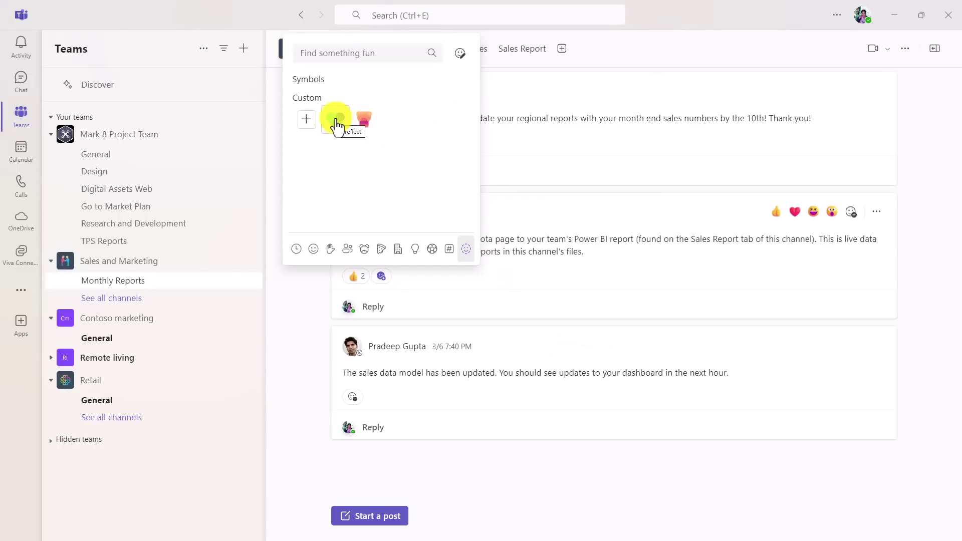
- React to the Quota page post with the custom reflect emoji, and replace that reaction with the custom speaker emoji
{"action": "left_click", "coordinate": [337, 122]}
{"action": "mouse_move", "coordinate": [381, 280]}
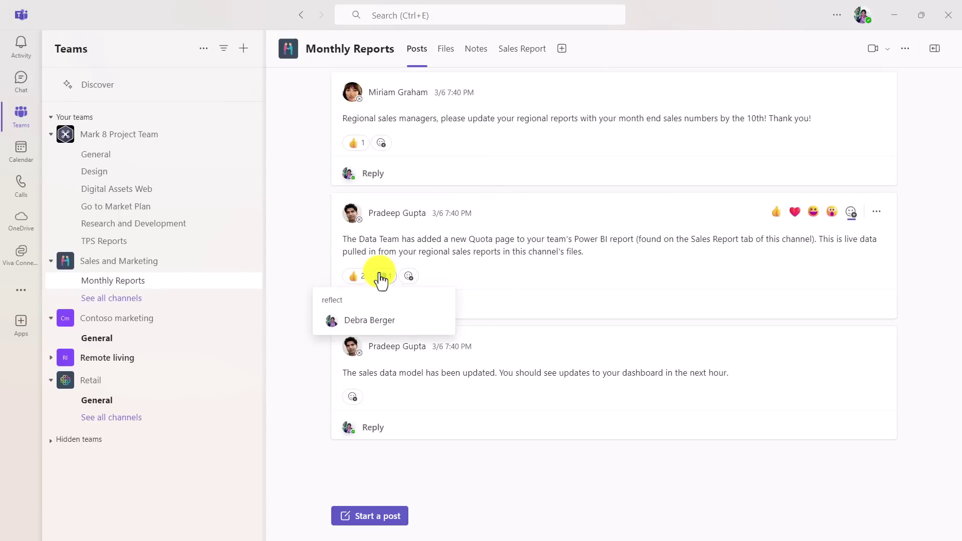
{"action": "left_click", "coordinate": [409, 278]}
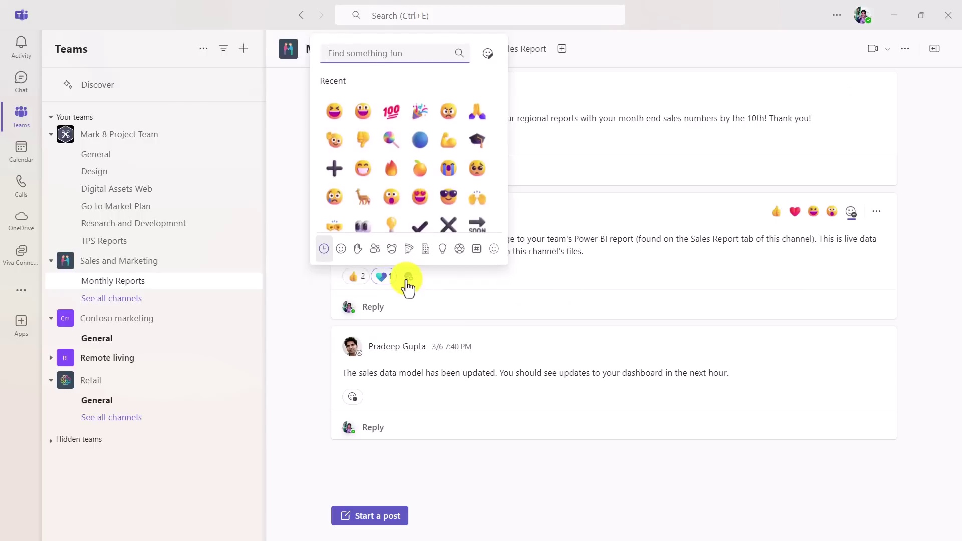
{"action": "left_click", "coordinate": [495, 251]}
{"action": "left_click", "coordinate": [391, 102]}
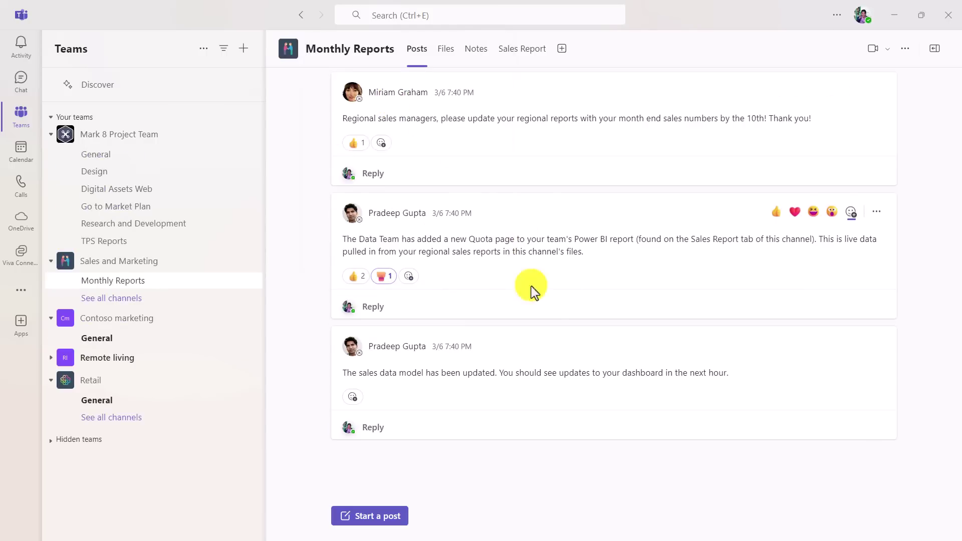